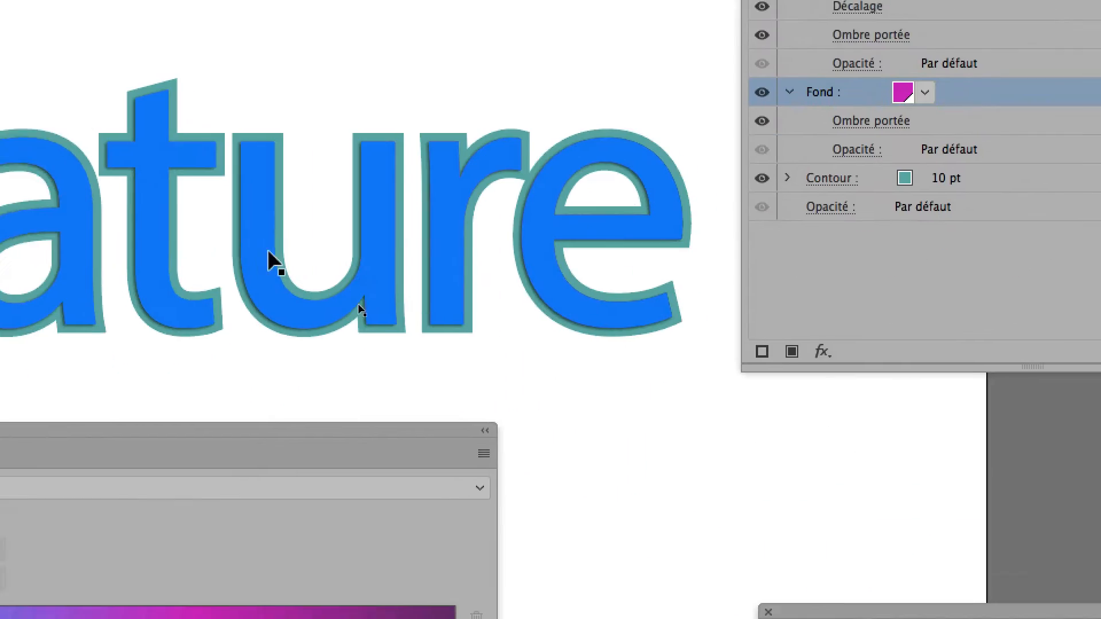
Duplicate the text's radial gradient fill, and collapse the details of the upper fill and the 1 pt stroke
left_click(794, 613)
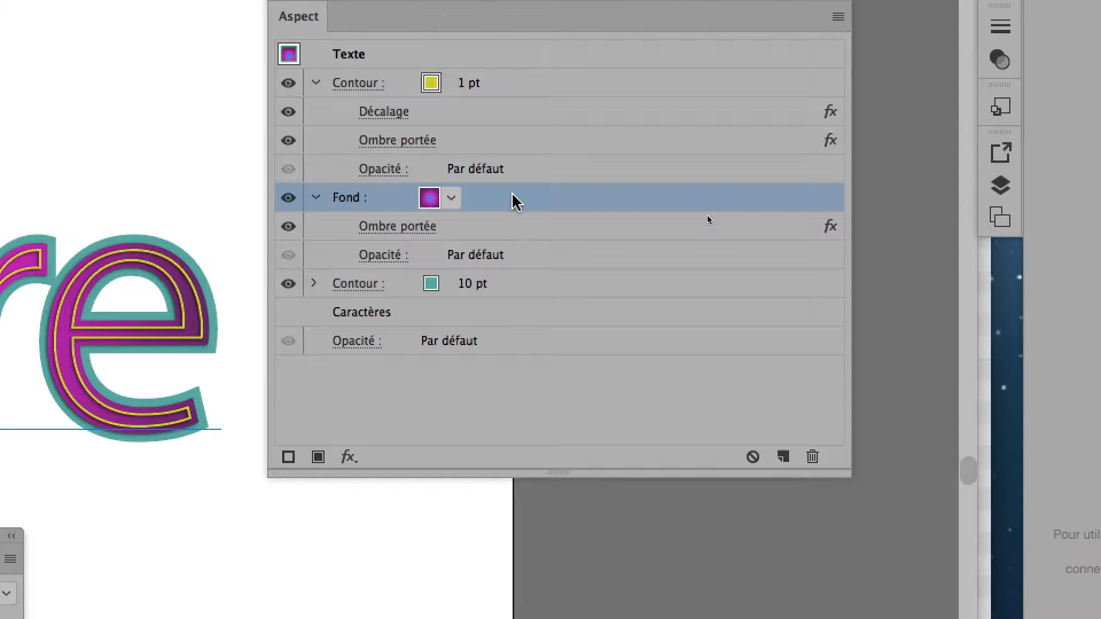
left_click_drag(513, 199, 709, 369)
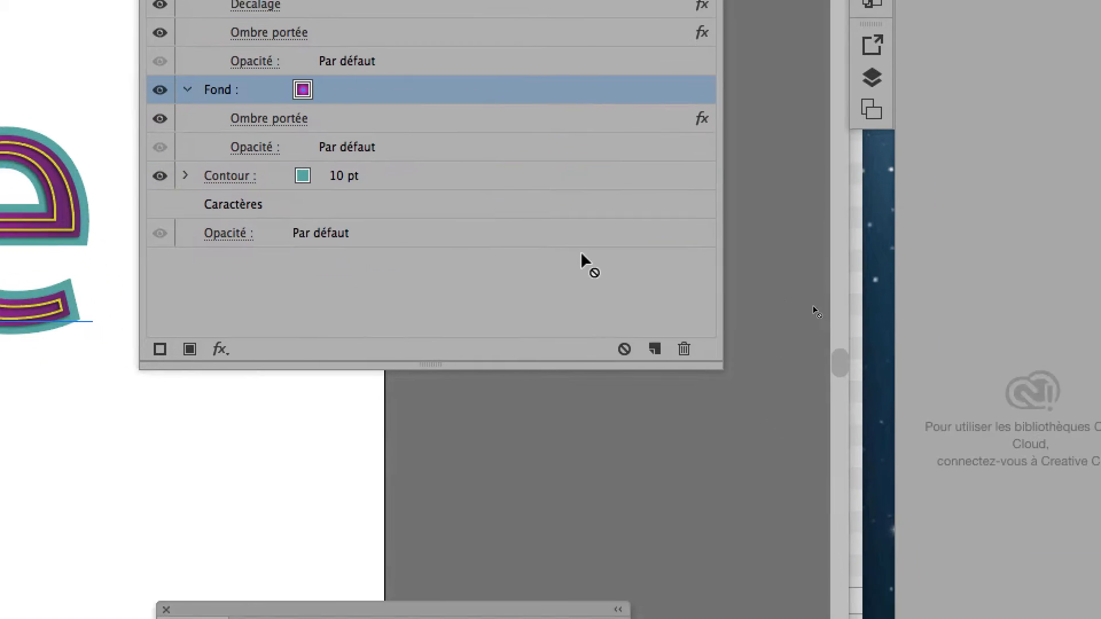
left_click_drag(580, 260, 654, 348)
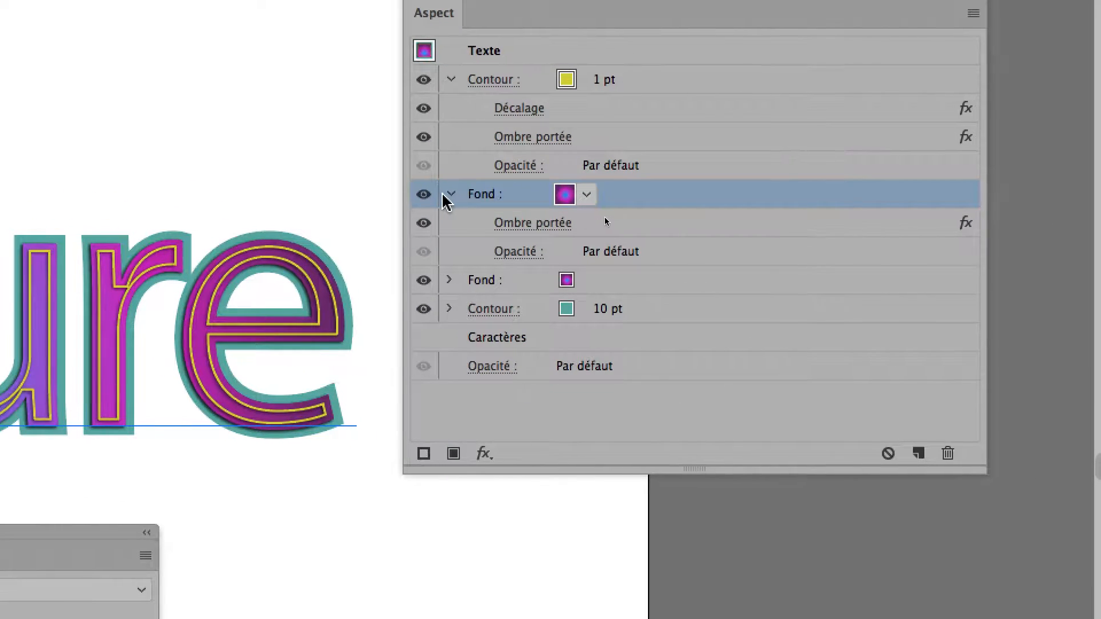
left_click(354, 172)
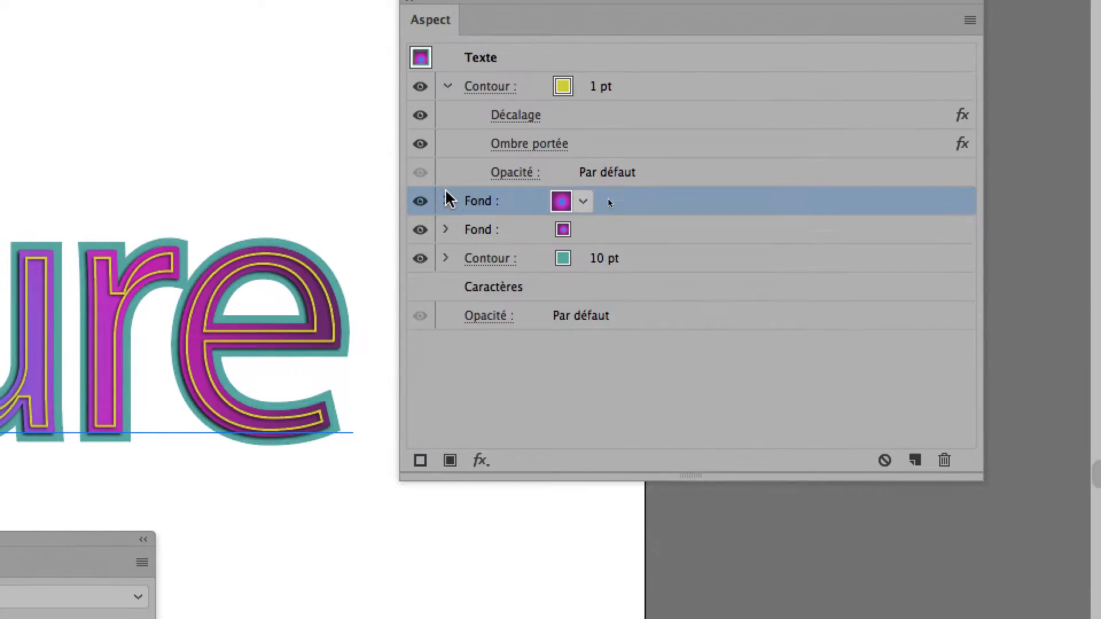
left_click(448, 86)
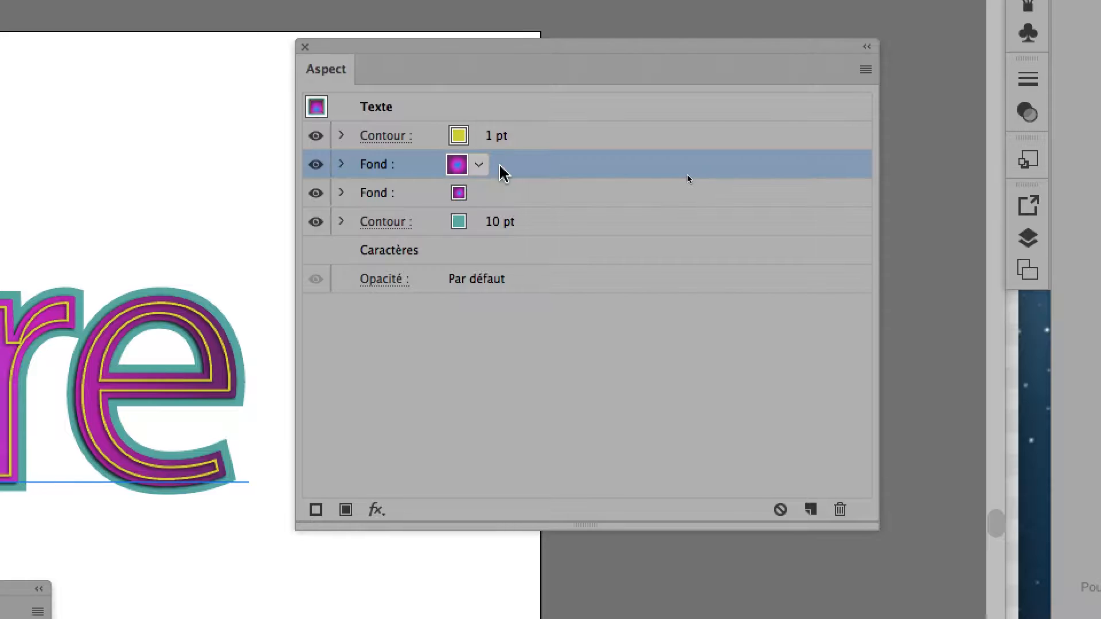
Try the green foliage pattern on the upper fill, alternate it with the Pompadour pattern, and leave Pompadour applied
left_click(479, 166)
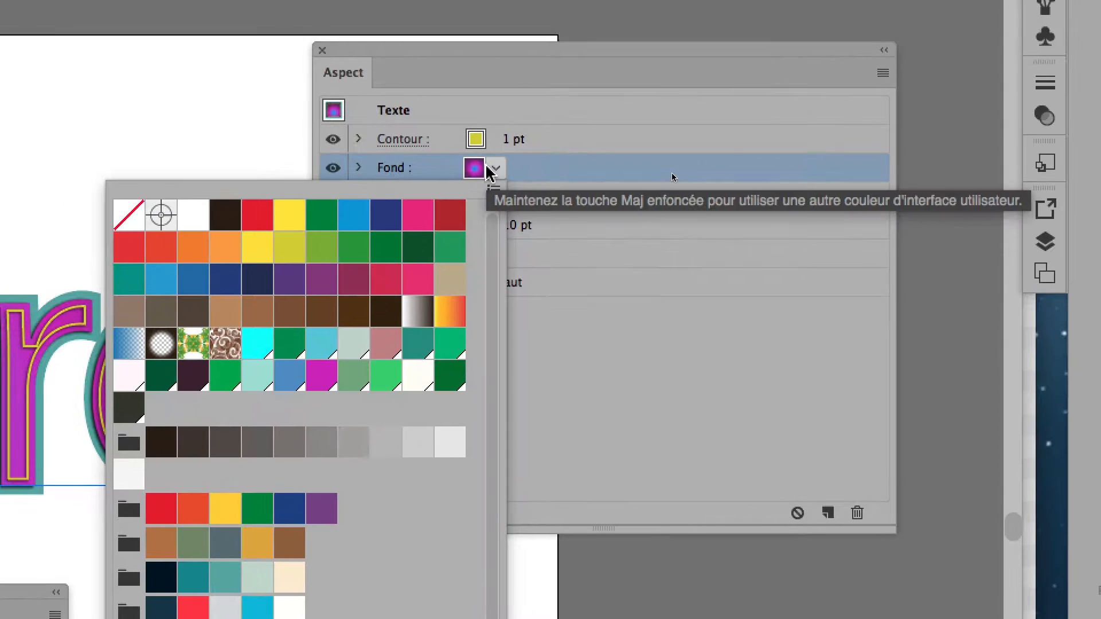
left_click(488, 168)
left_click(489, 168)
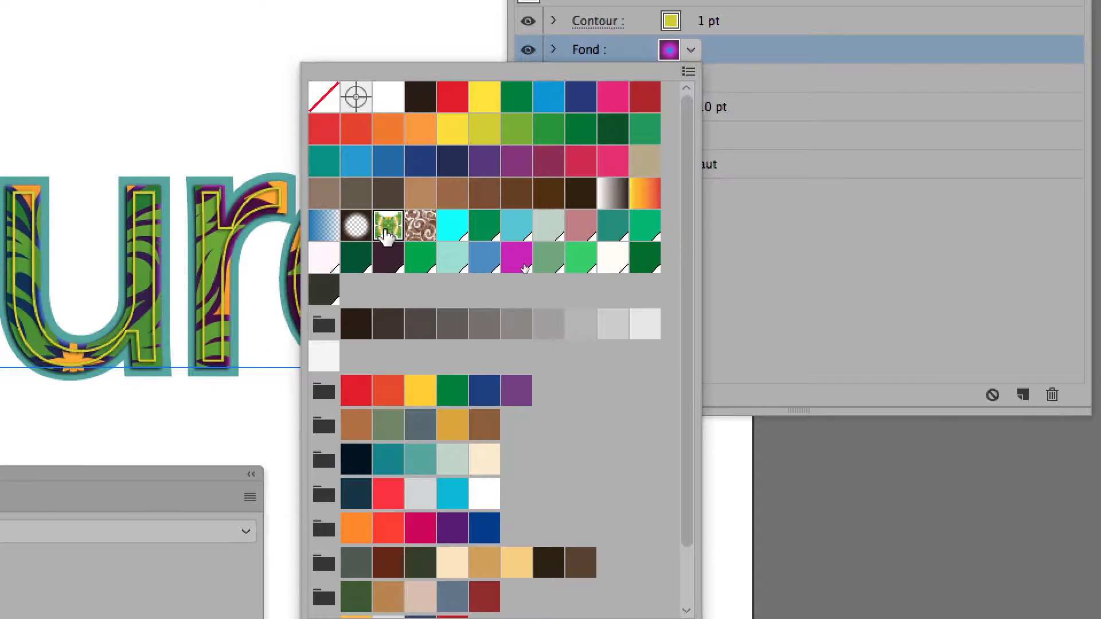
left_click(387, 230)
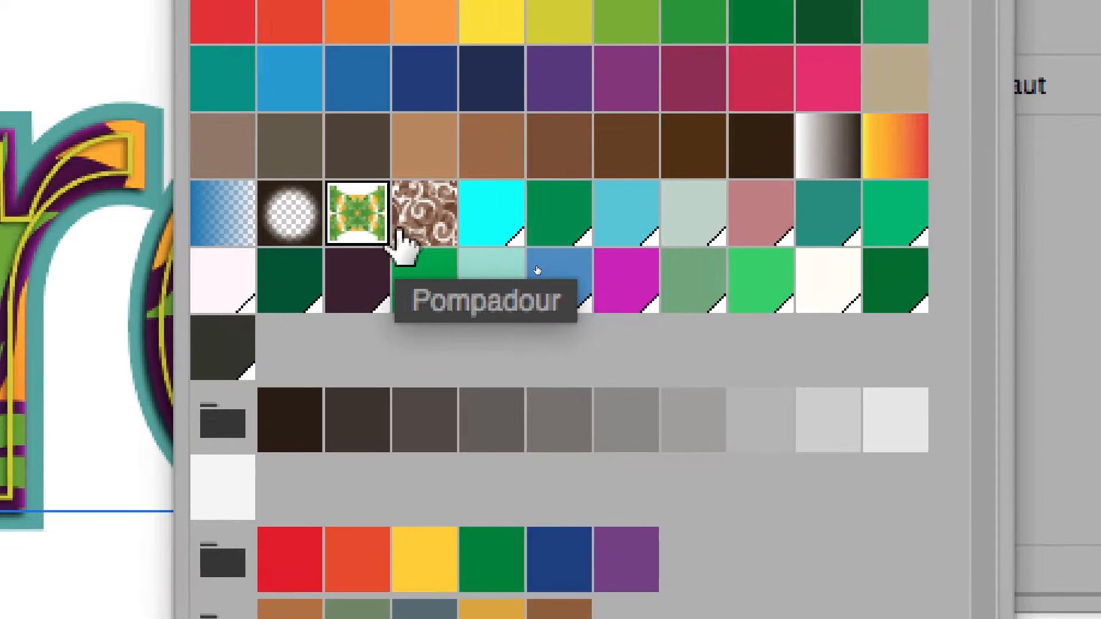
left_click(451, 218)
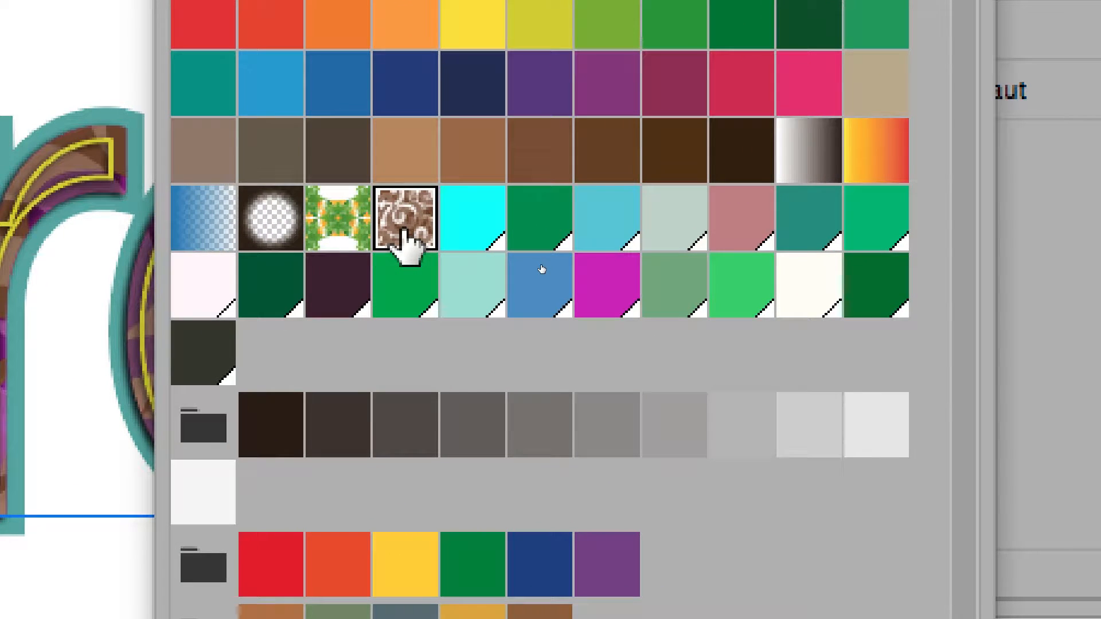
left_click(338, 221)
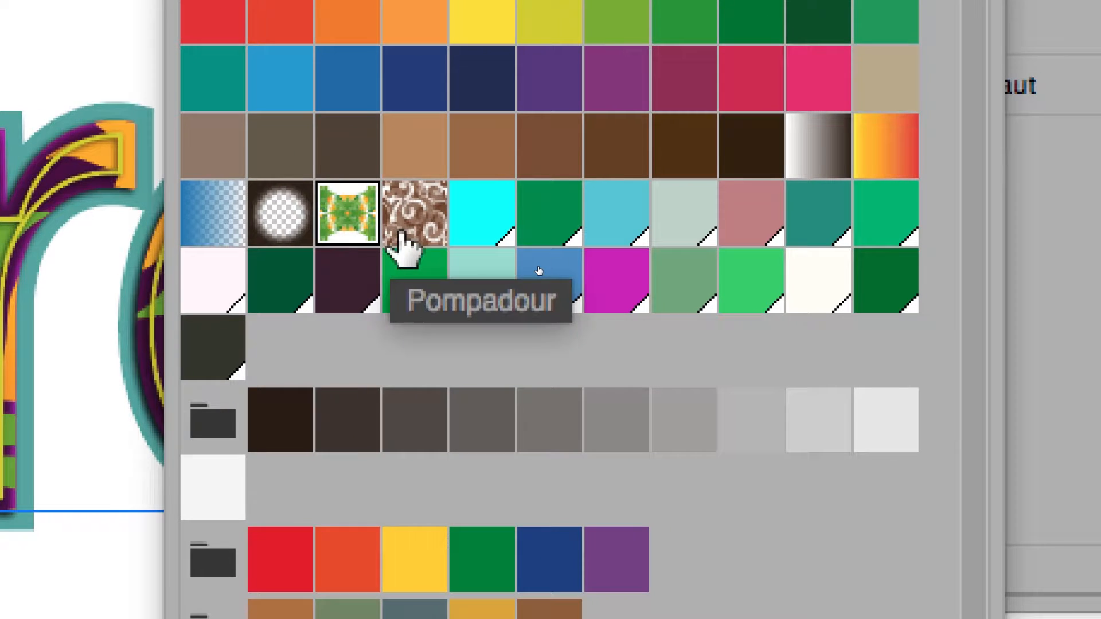
left_click(403, 235)
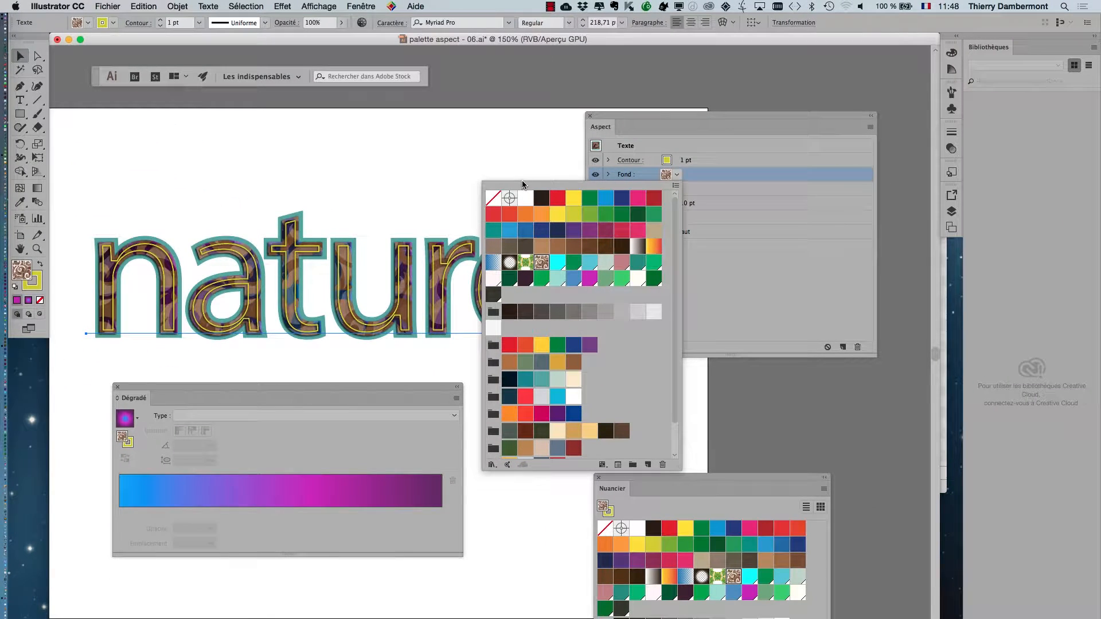
Select the lower gradient fill, expand its details, and move the gradient settings clear of the lettering
left_click_drag(620, 112, 545, 106)
scroll(427, 280, "up", 5)
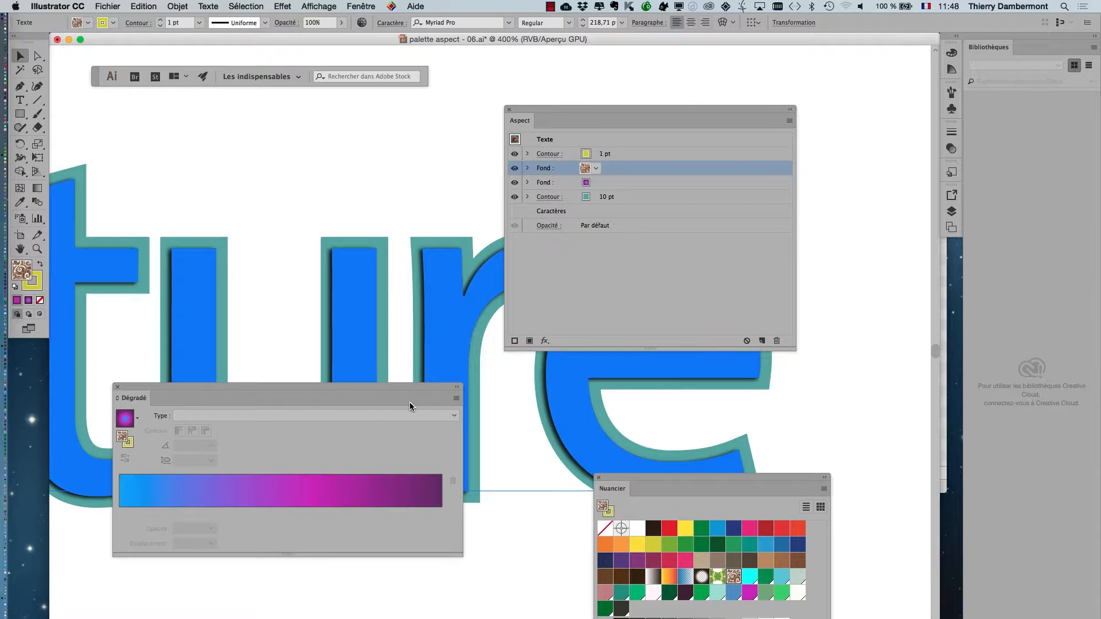
left_click_drag(409, 388, 534, 608)
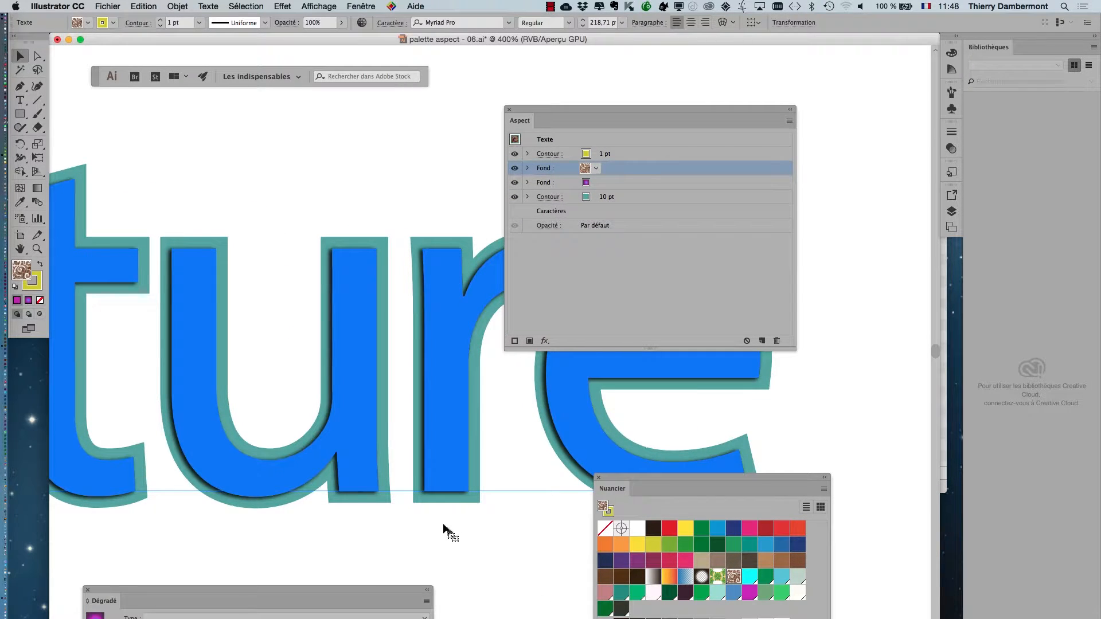
scroll(443, 525, "down", 1)
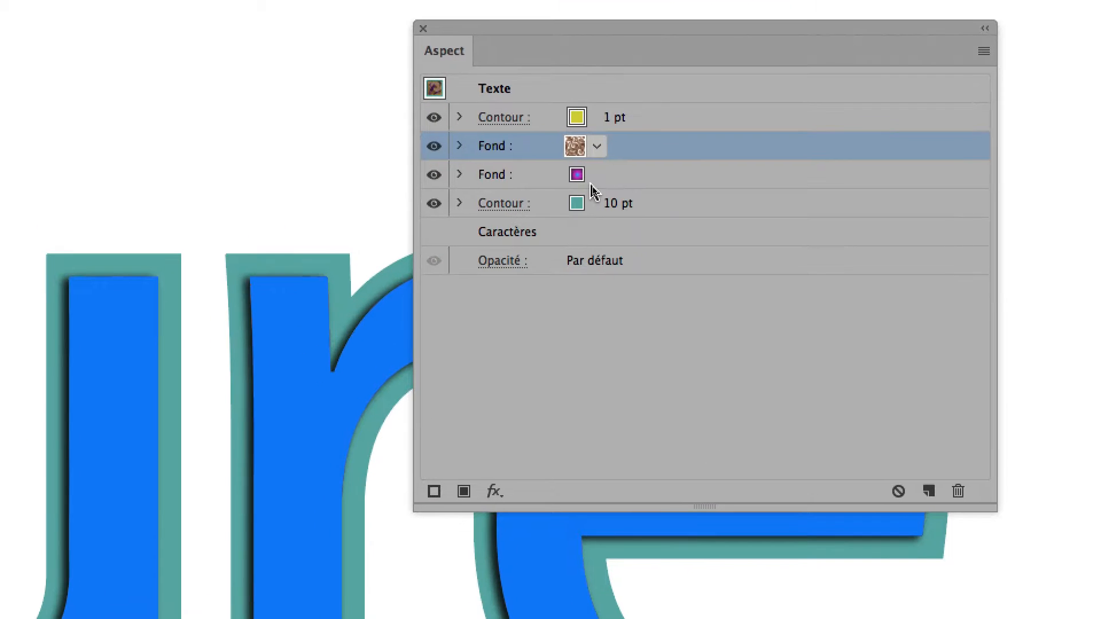
left_click(593, 185)
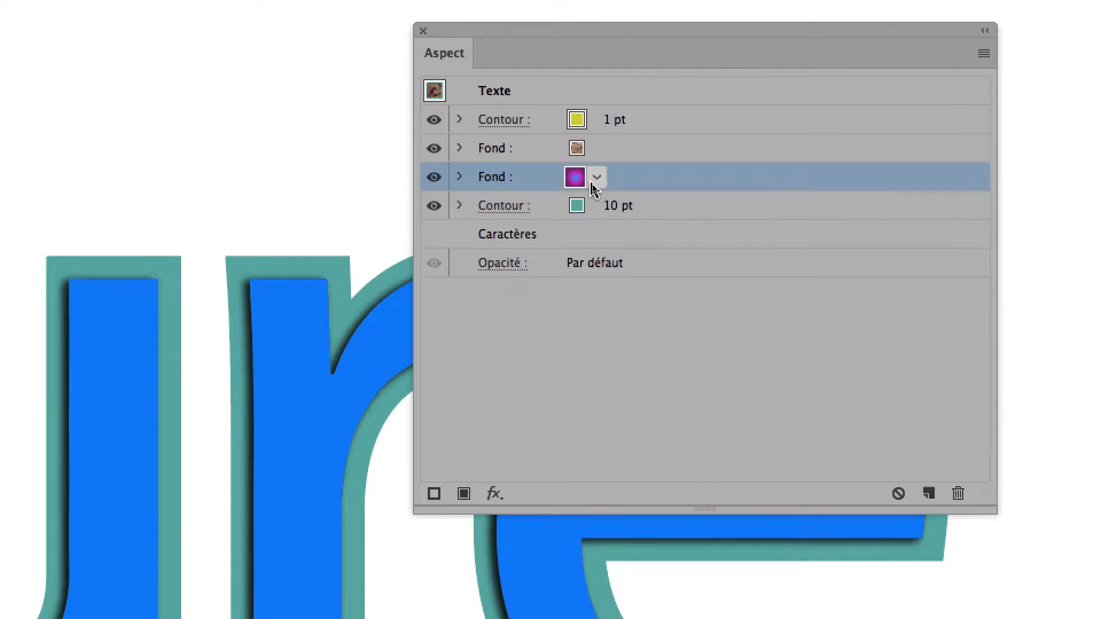
left_click(596, 177)
left_click(595, 179)
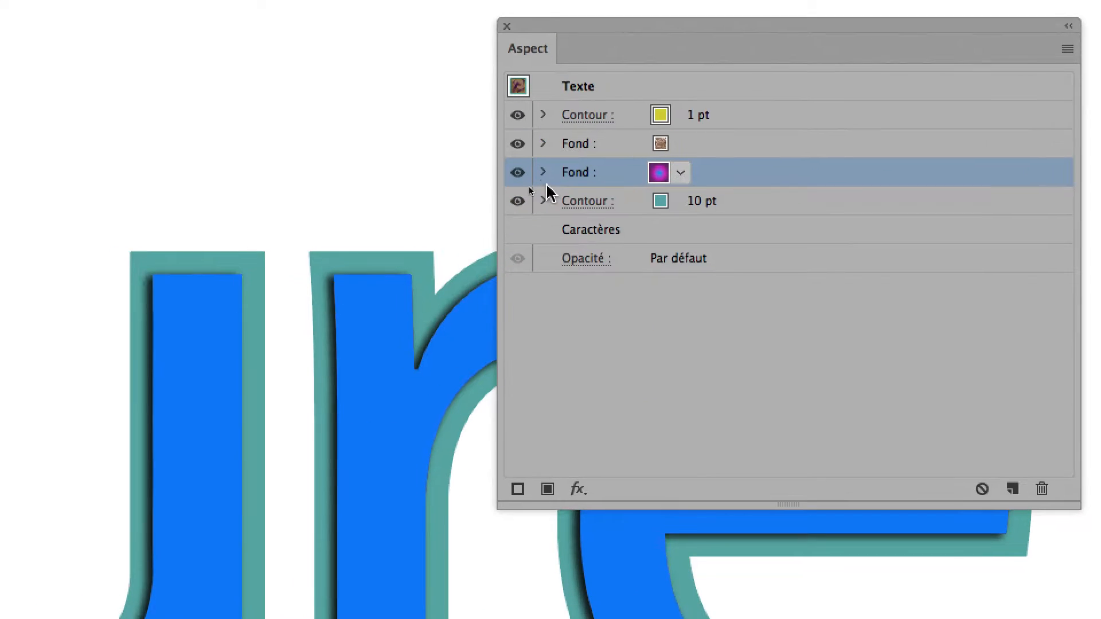
left_click(543, 172)
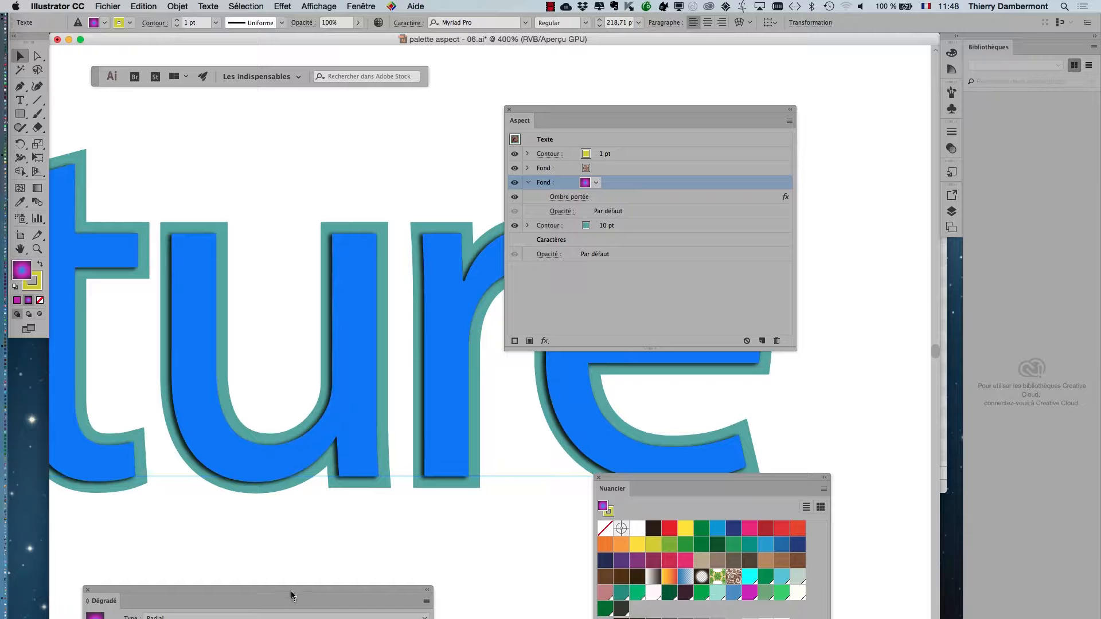
left_click_drag(292, 596, 989, 80)
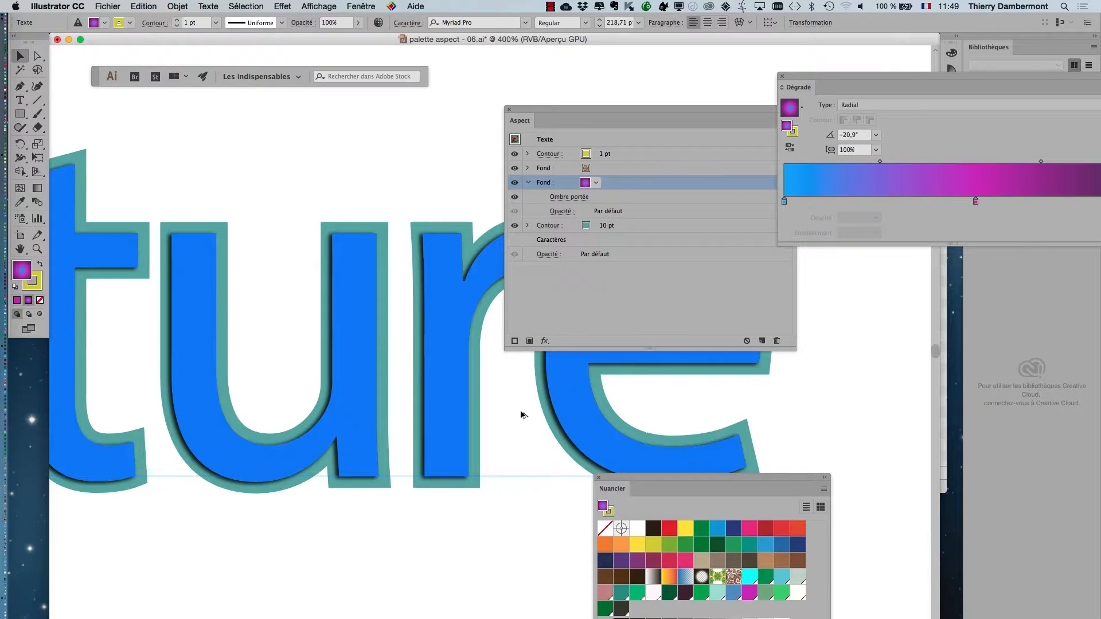
scroll(530, 439, "down", 2)
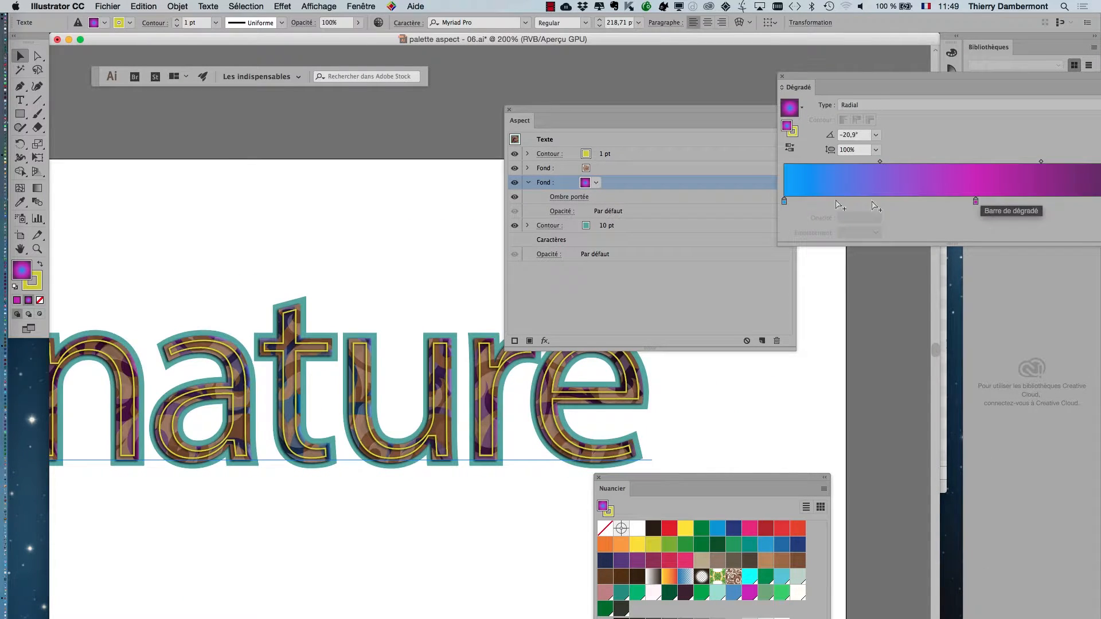
Recolour the lower fill's radial gradient with a yellow first stop, an orange middle stop and a C=50 M=0 J=100 N=0 green last stop
double_click(784, 200)
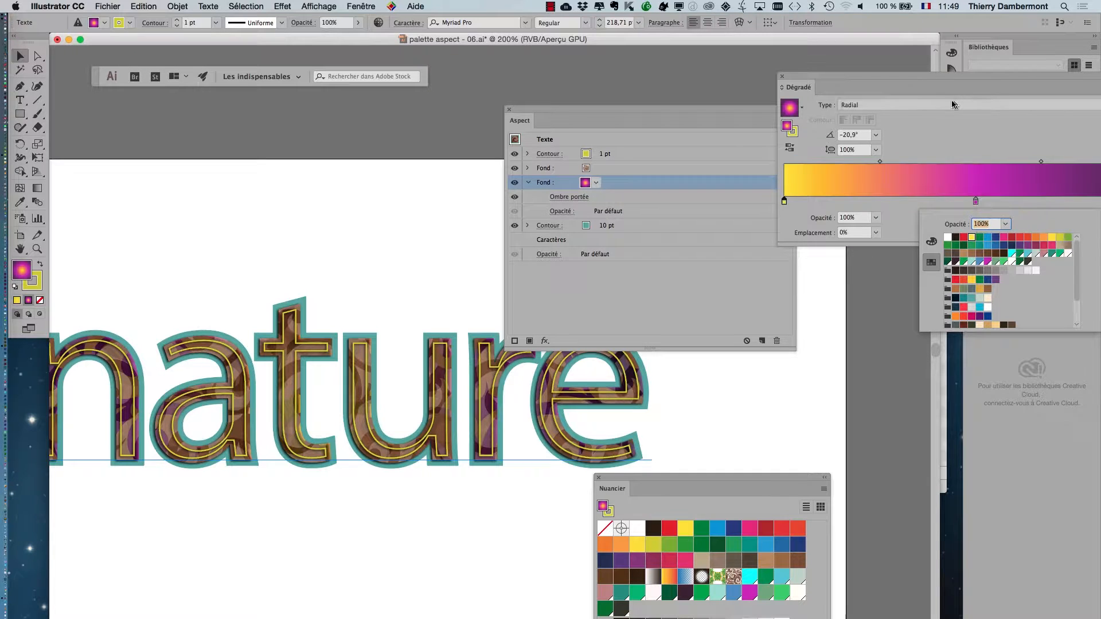
left_click(943, 77)
left_click_drag(883, 78, 809, 57)
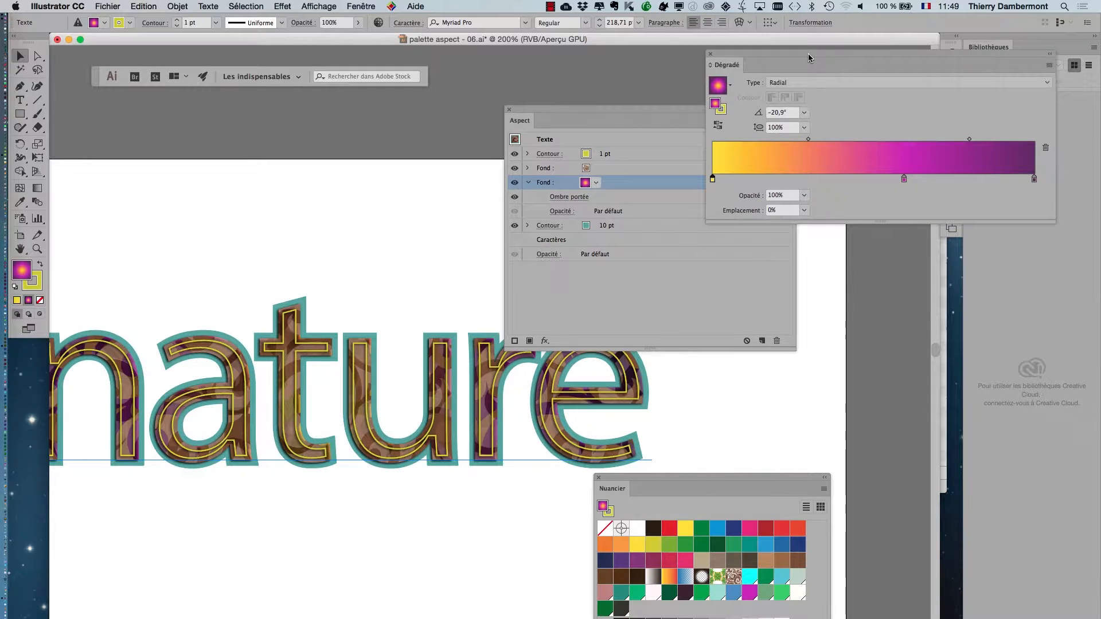
double_click(904, 179)
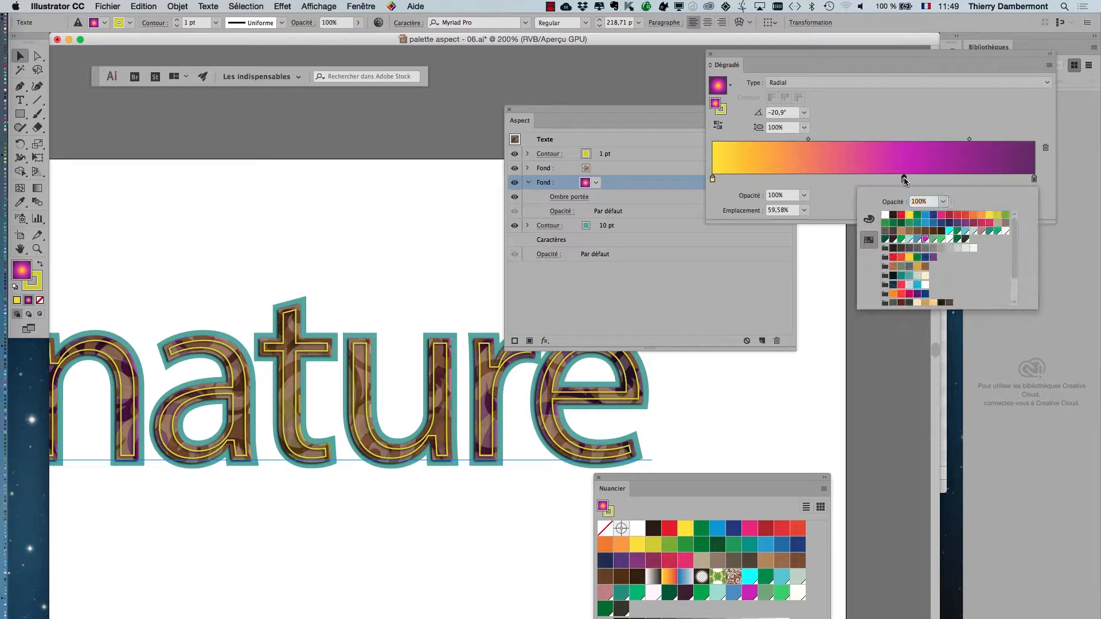
left_click(980, 215)
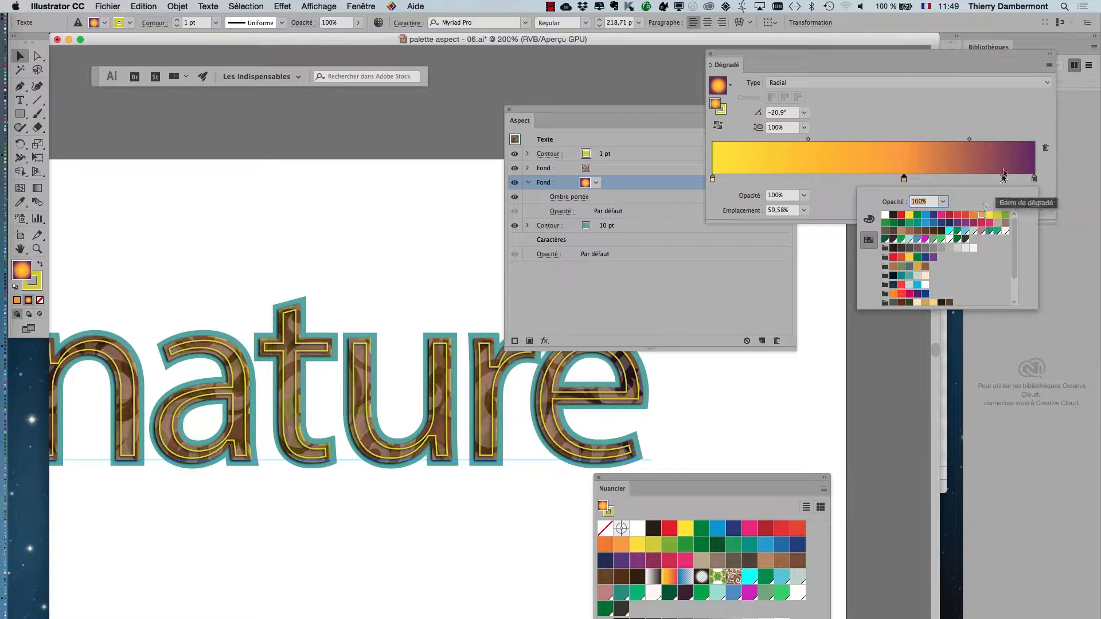
double_click(1034, 179)
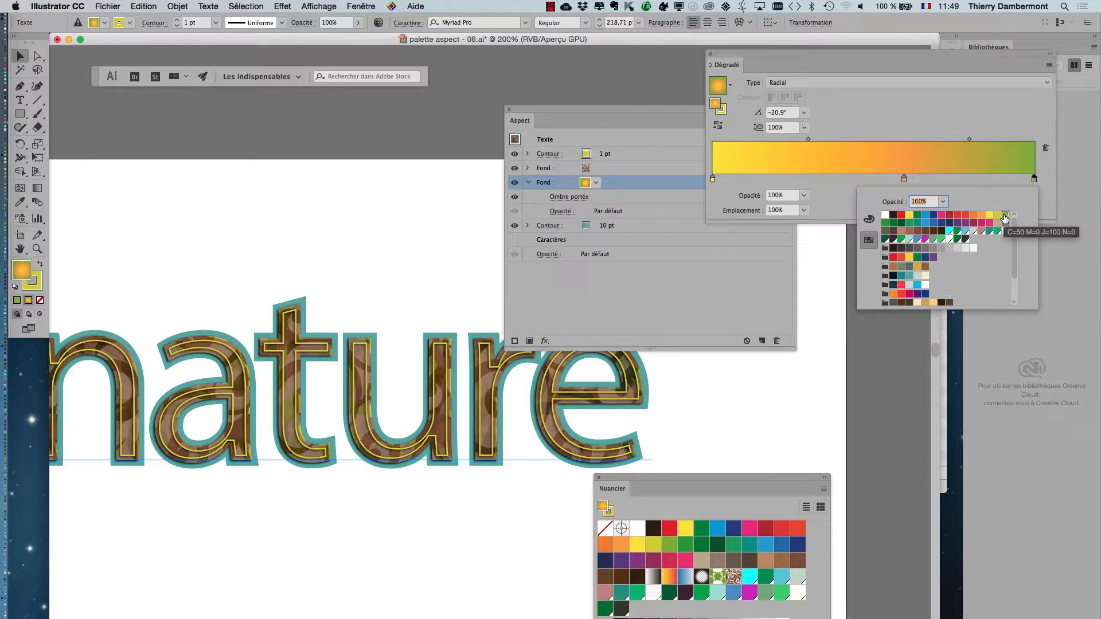
left_click(617, 174)
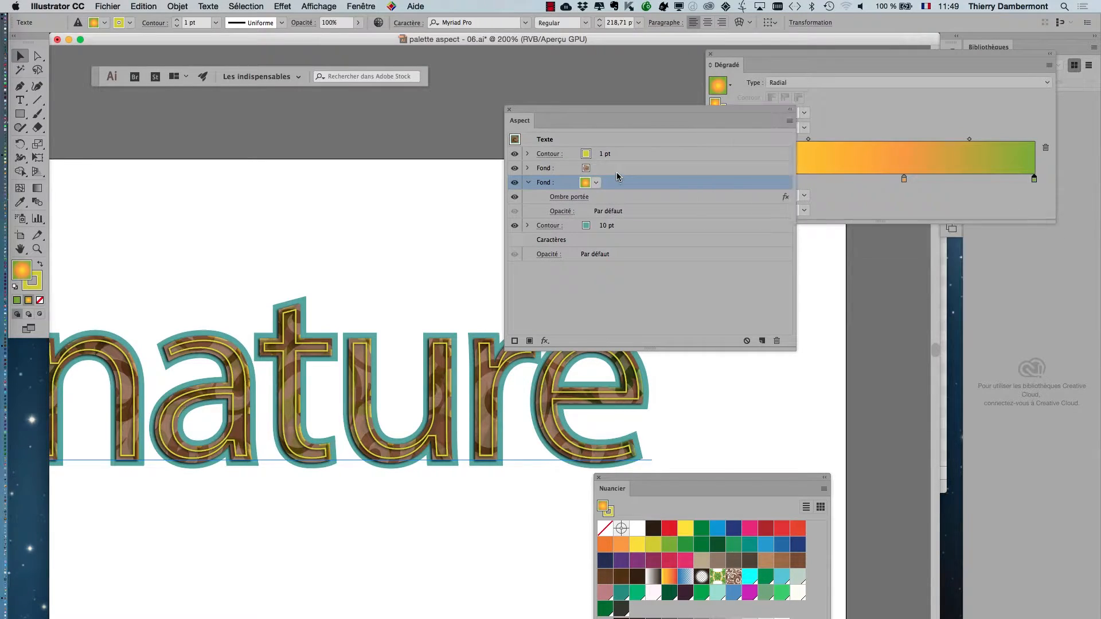
Replace the upper fill's Pompadour pattern with the green foliage pattern swatch
left_click(416, 361, "super")
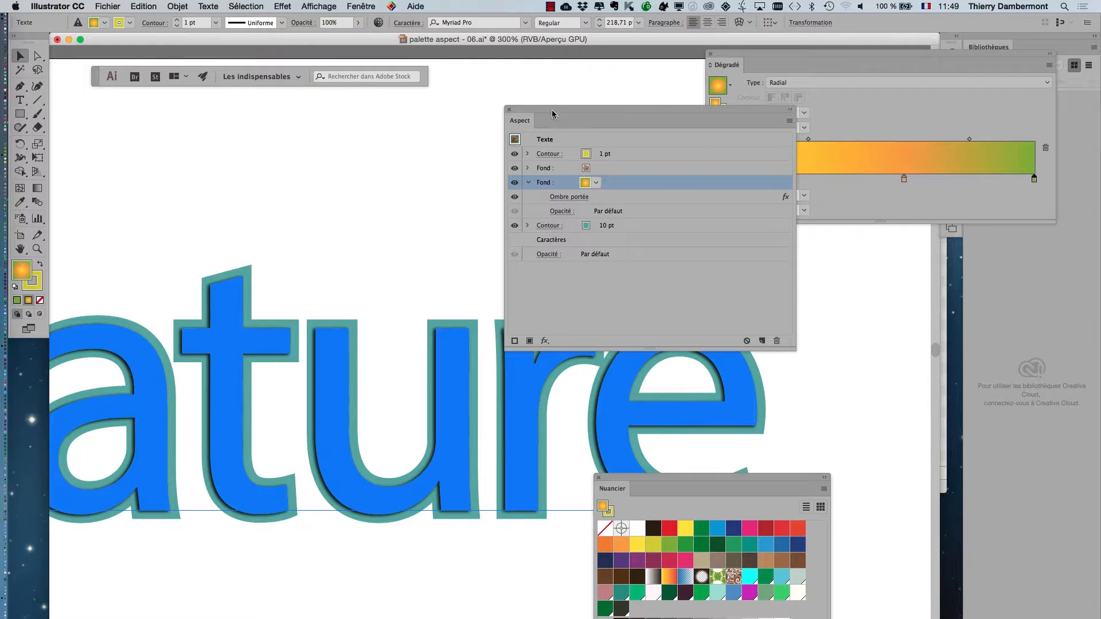
left_click_drag(553, 114, 593, 64)
left_click(659, 119)
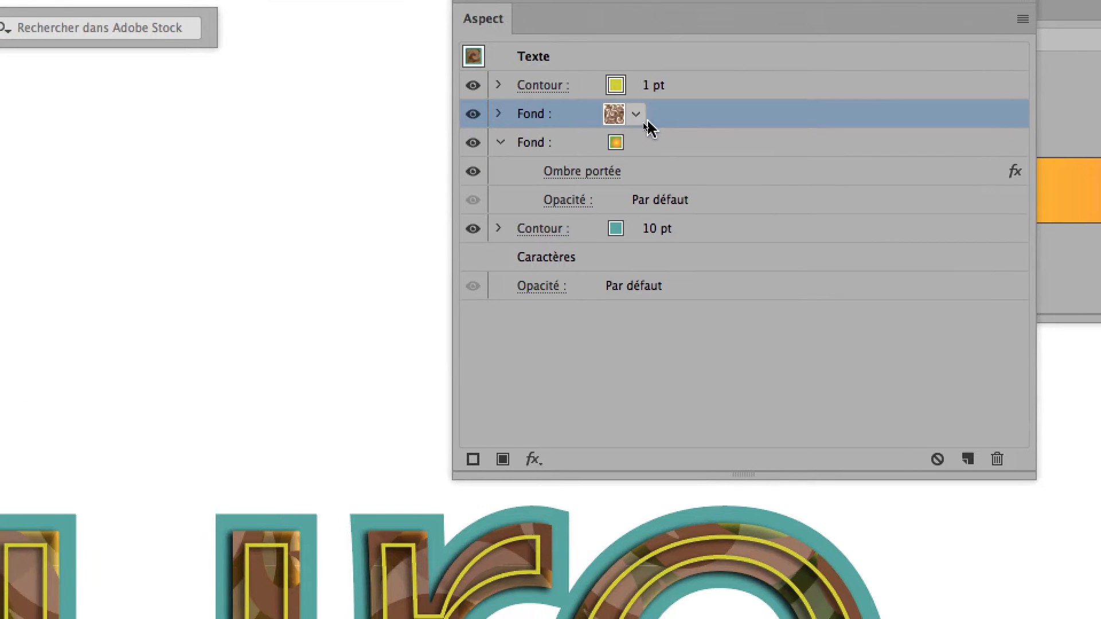
left_click(612, 120)
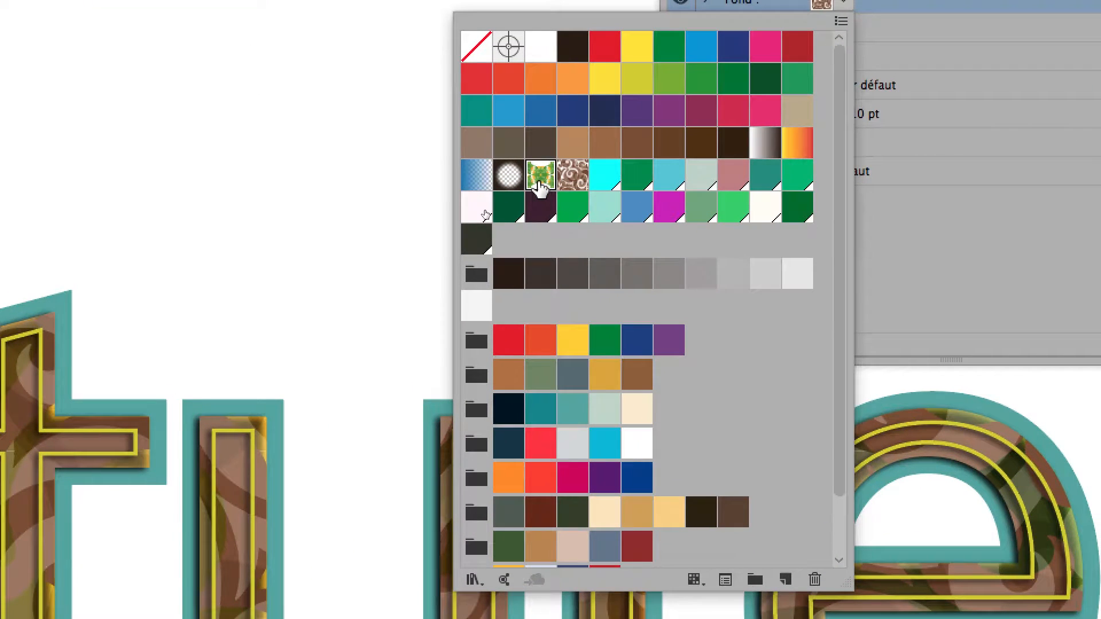
left_click(540, 185)
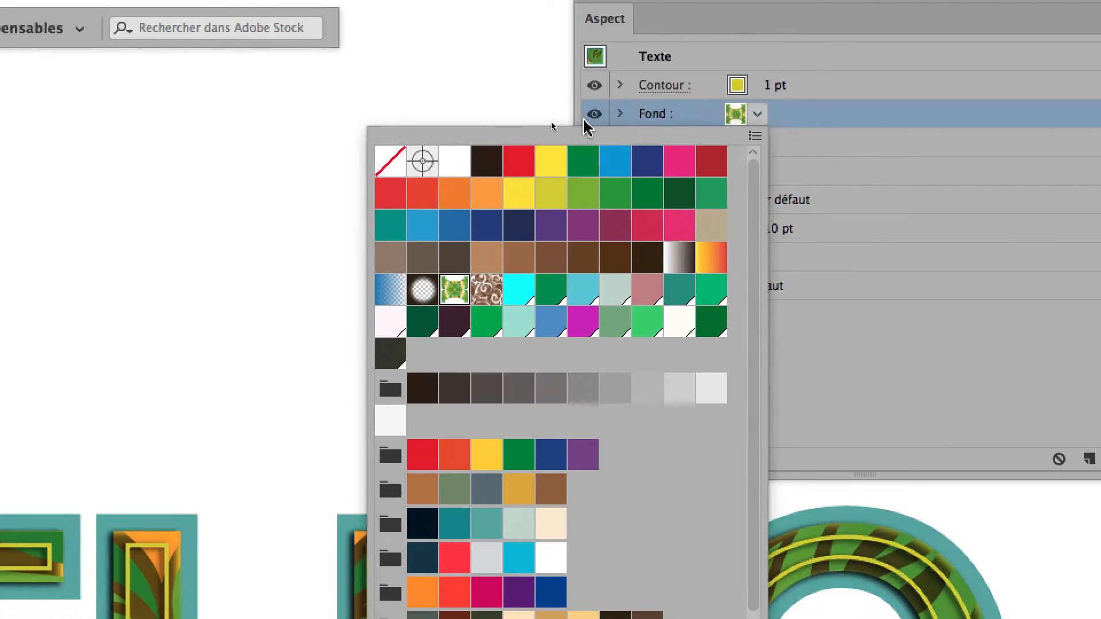
left_click(695, 9)
Toggle the upper pattern fill's visibility off and on to compare the text with and without it
left_click(588, 119)
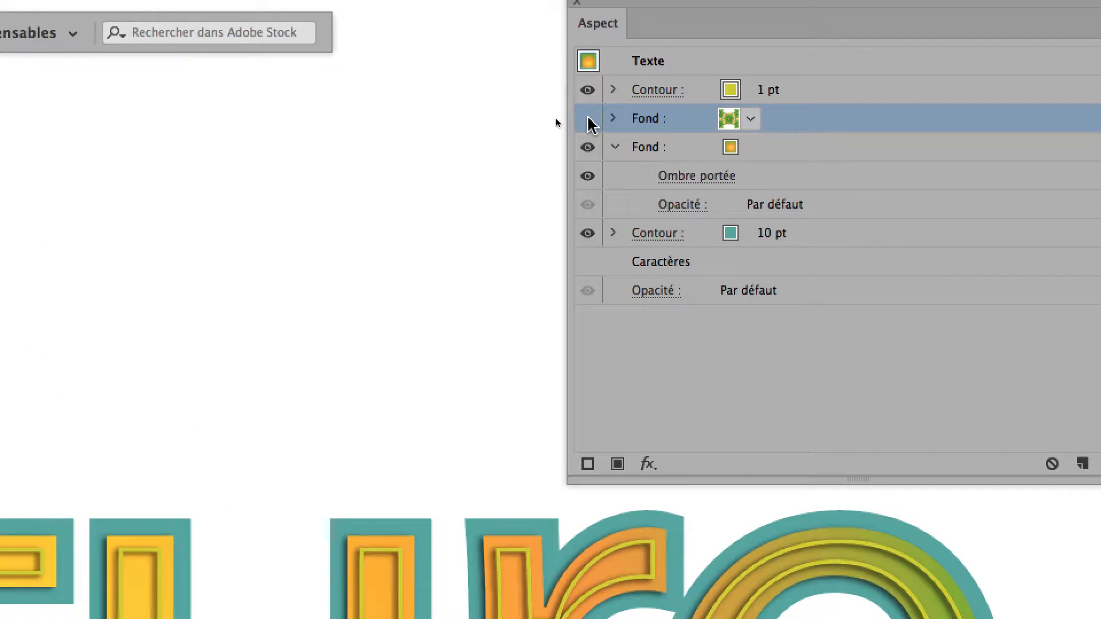
left_click(587, 120)
left_click(588, 119)
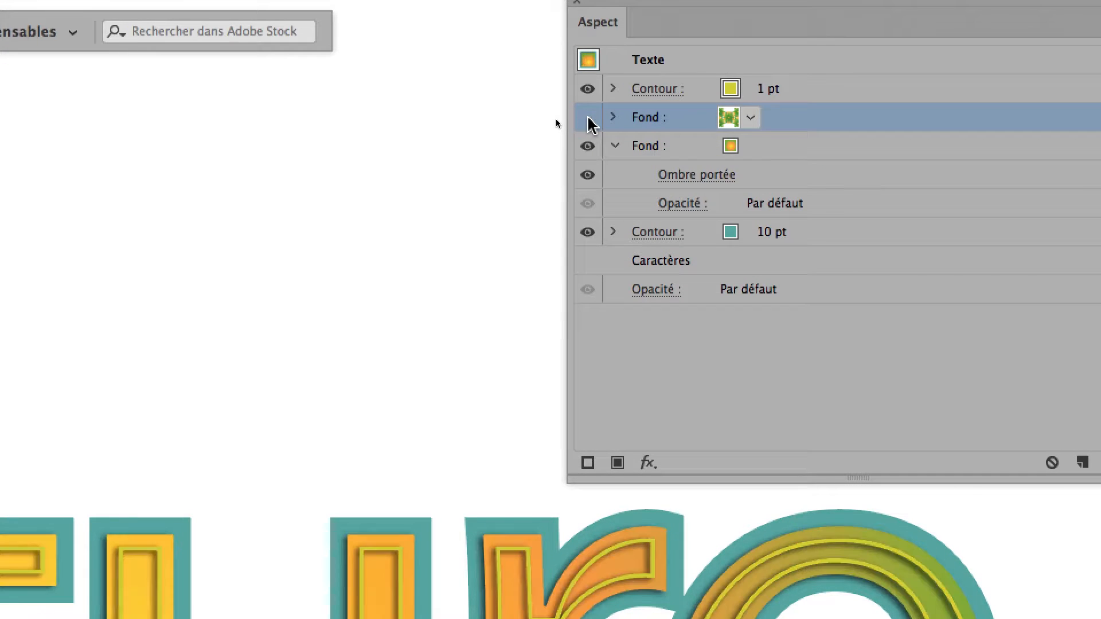
left_click(587, 120)
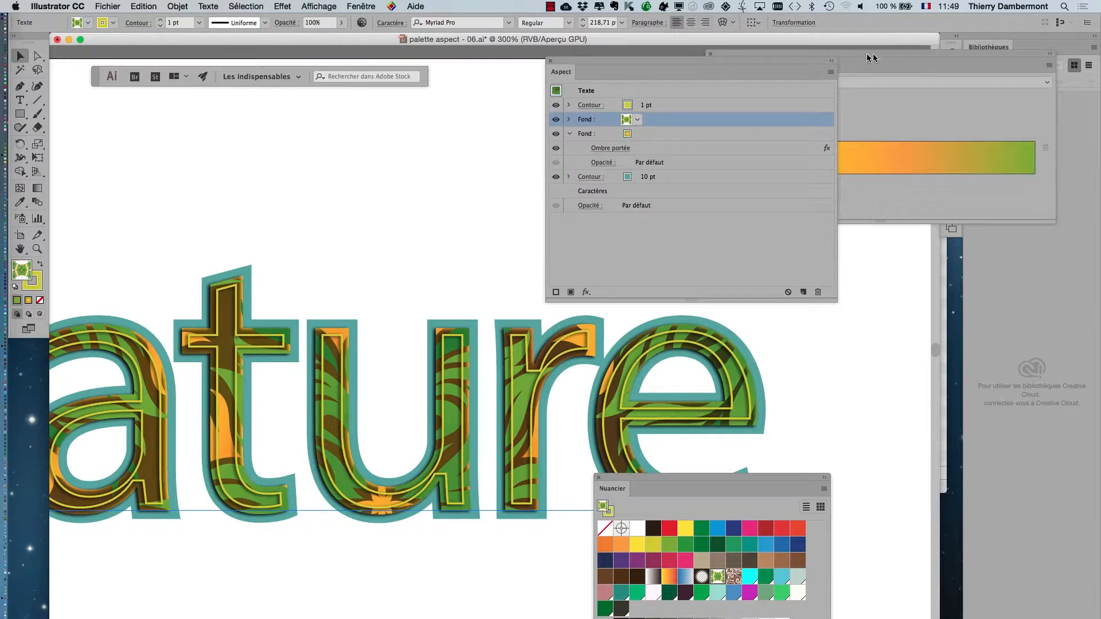
Move the gradient and appearance settings clear of the lettering and open the swatch choices for the upper pattern fill
left_click_drag(886, 60, 350, 558)
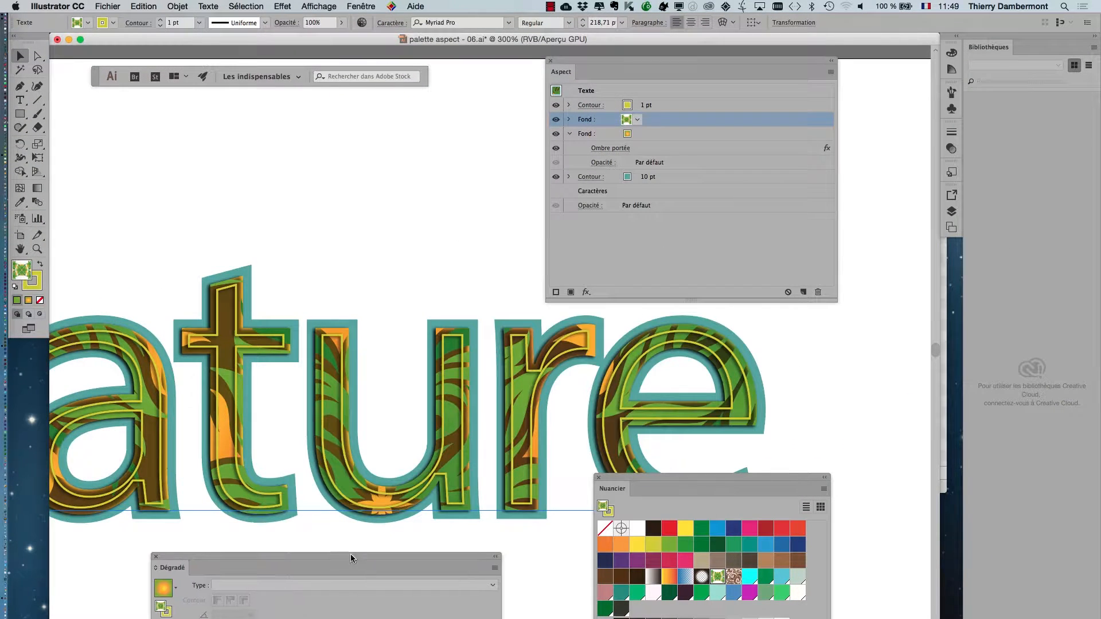
left_click_drag(562, 63, 749, 49)
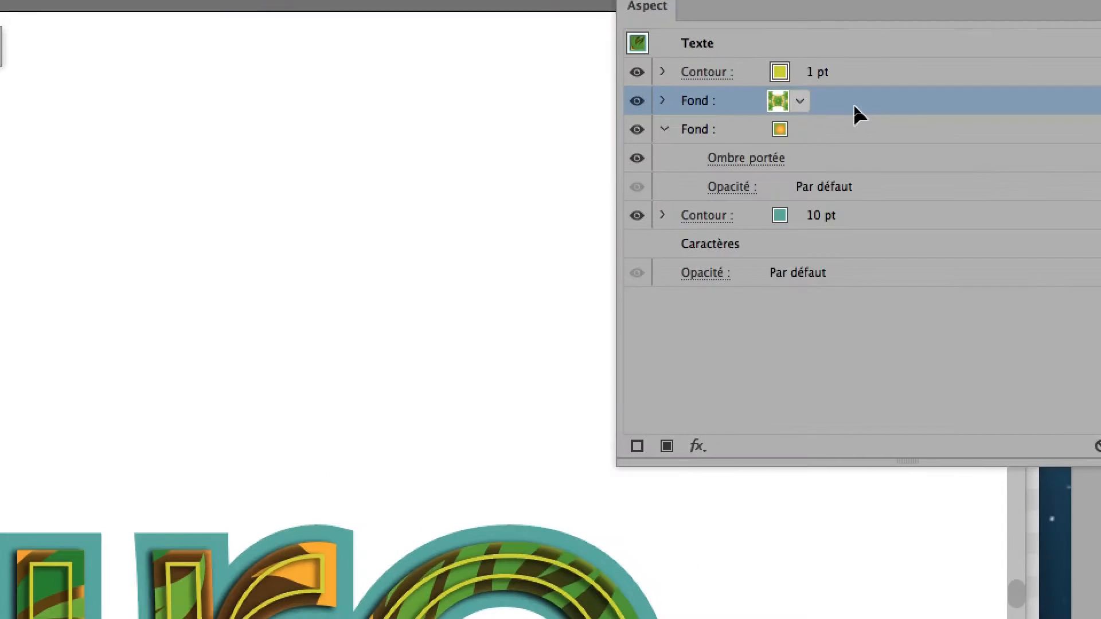
left_click(835, 108)
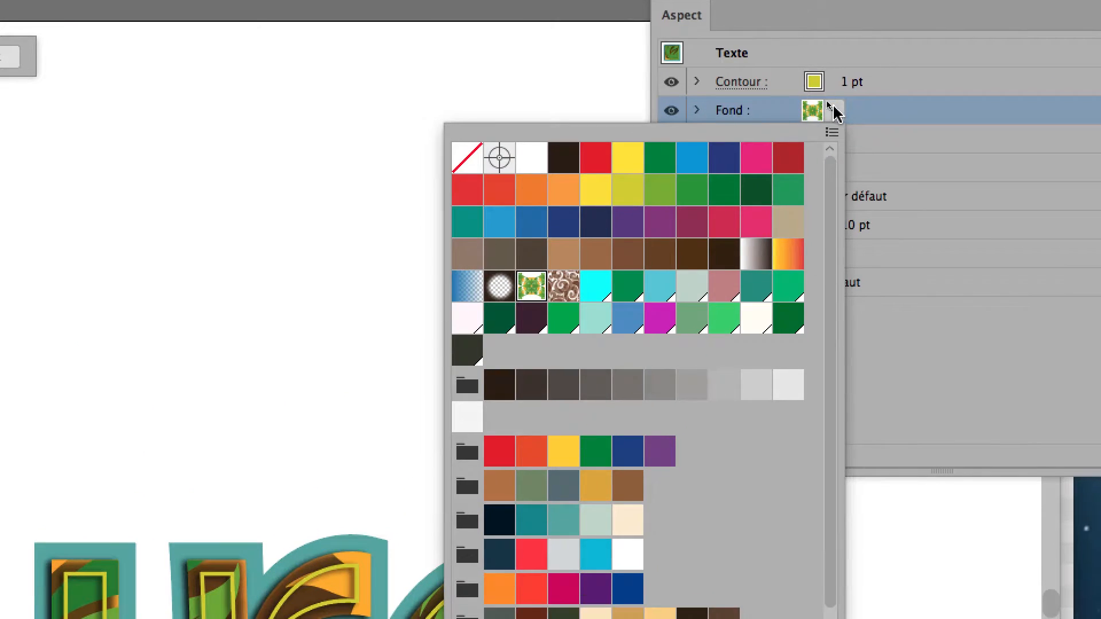
left_click(834, 110)
left_click(834, 111)
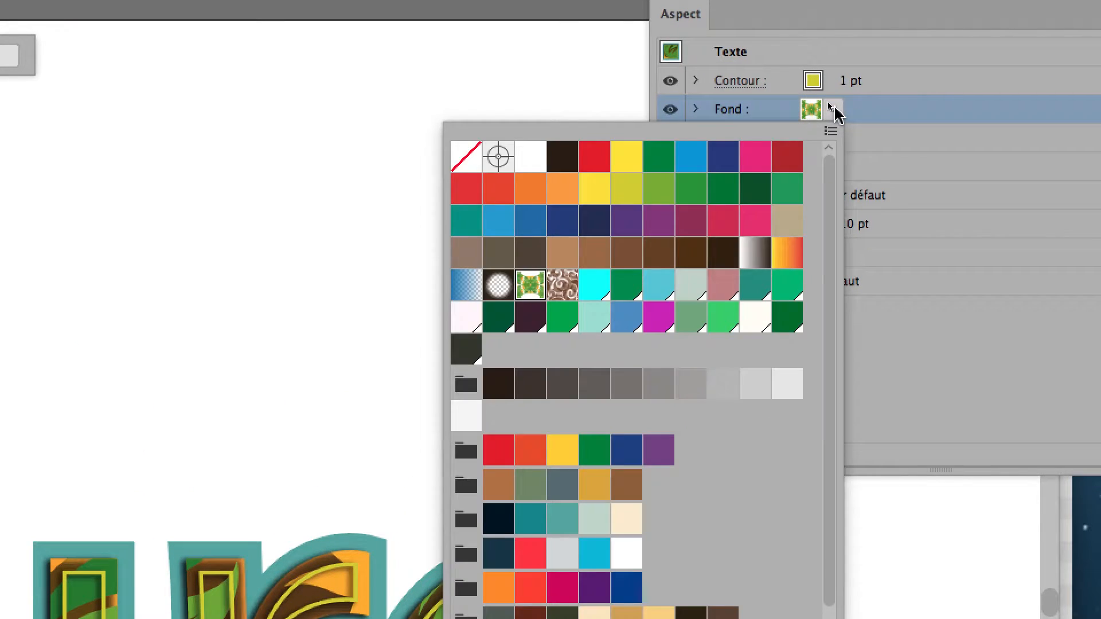
left_click(833, 109)
left_click(834, 109)
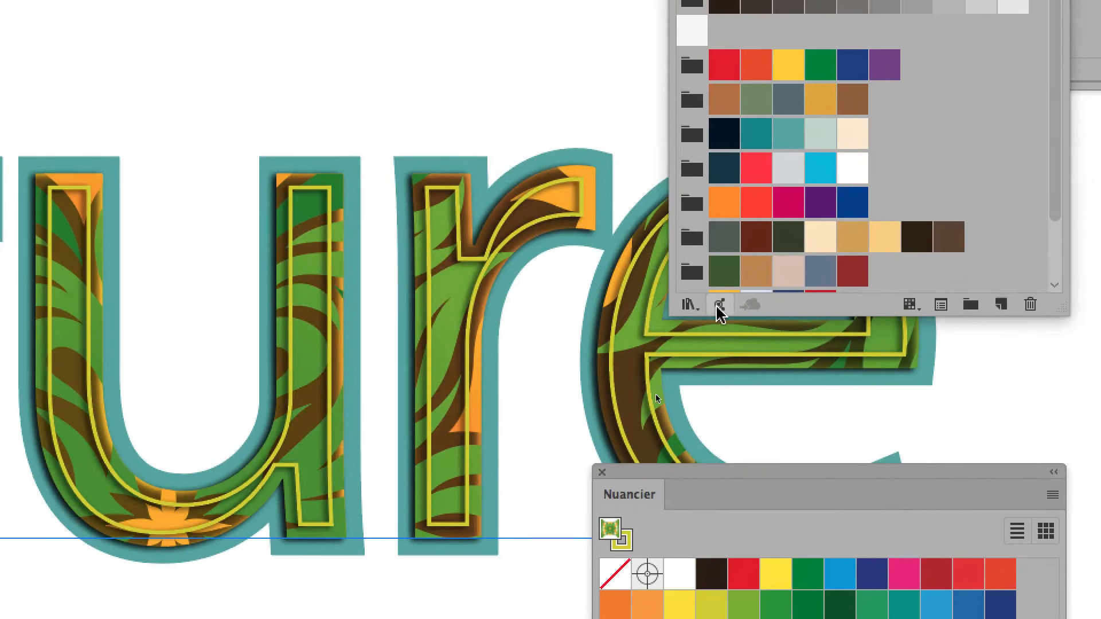
Open the Héritage décoratif pattern swatch library from the decorative patterns collection
left_click(708, 307)
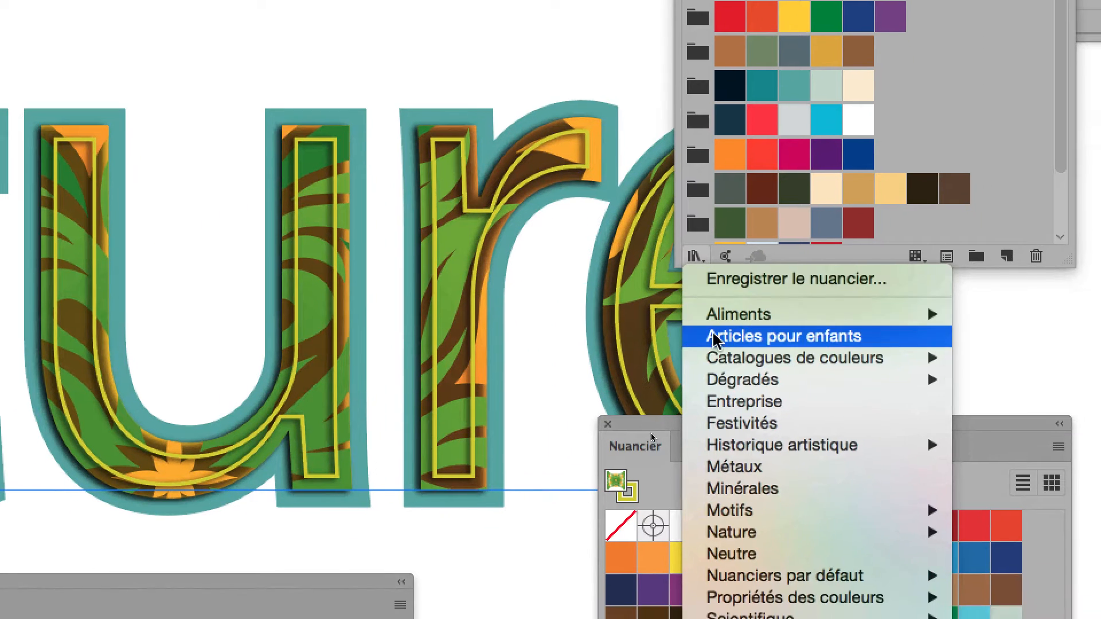
mouse_move(728, 406)
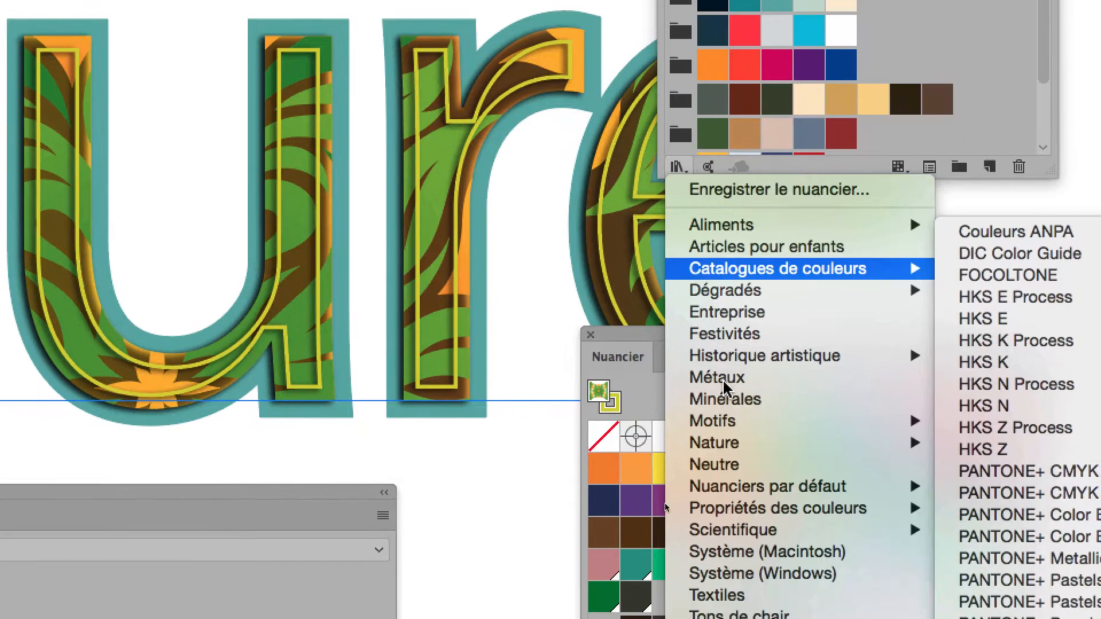
mouse_move(860, 506)
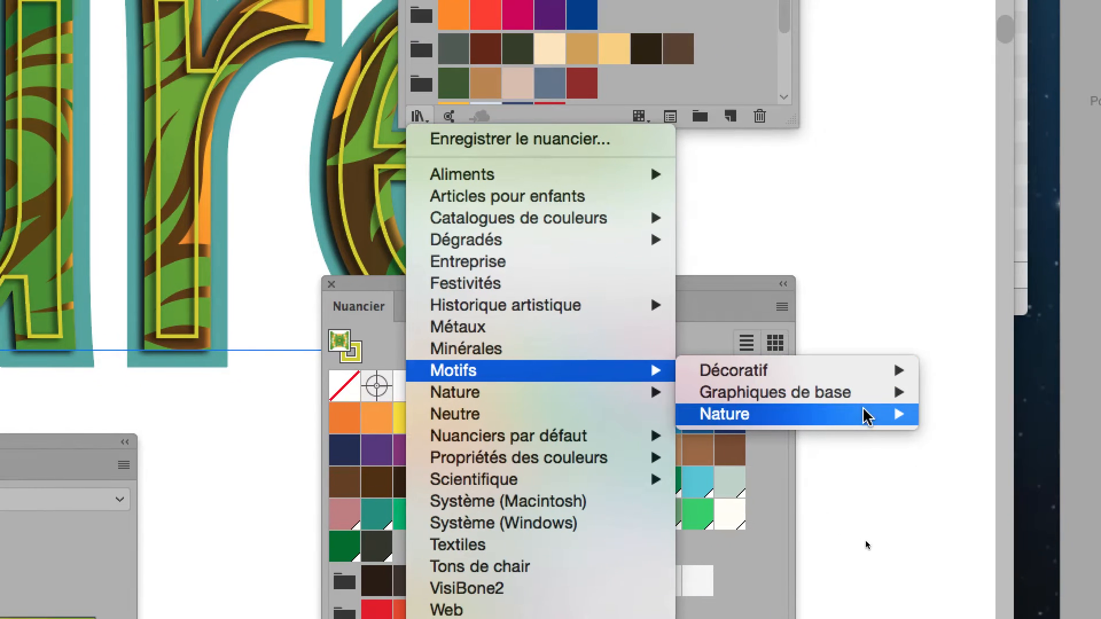
mouse_move(892, 415)
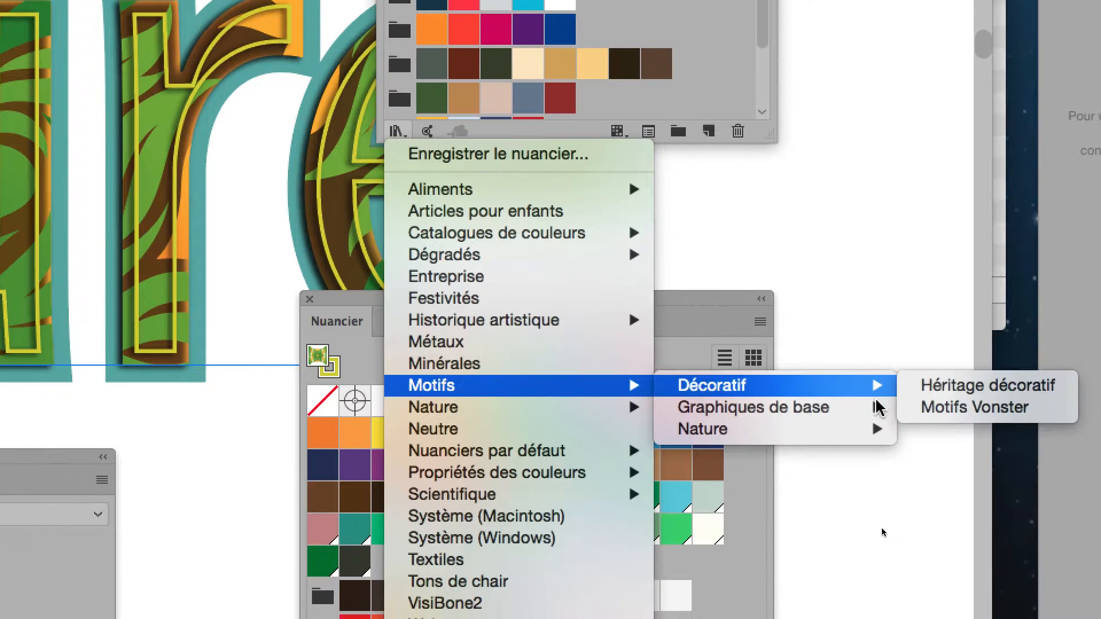
mouse_move(878, 393)
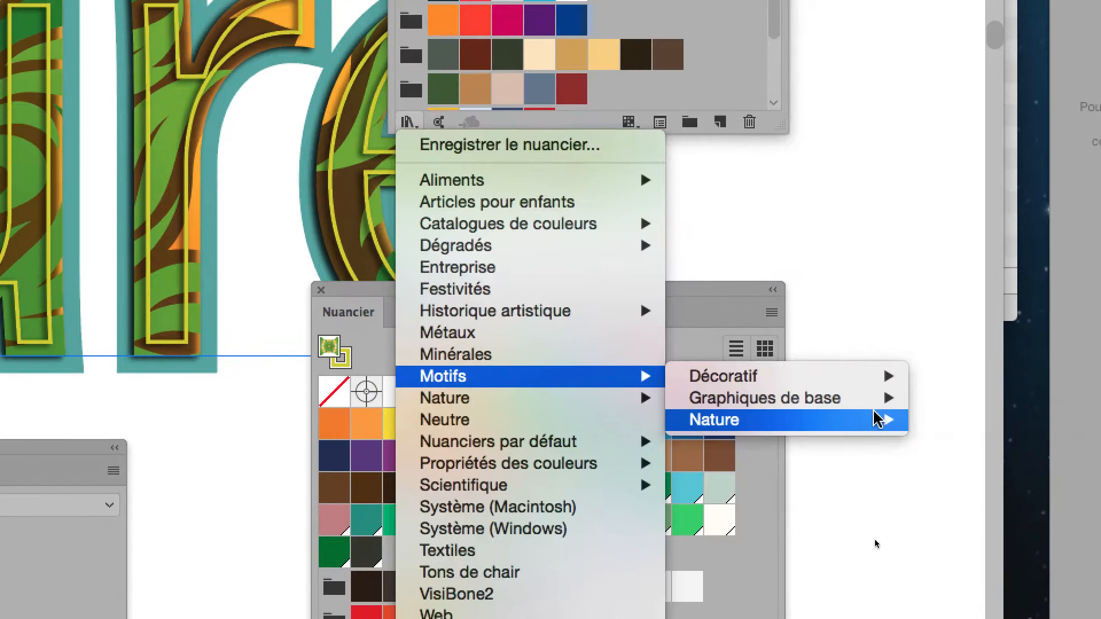
mouse_move(876, 417)
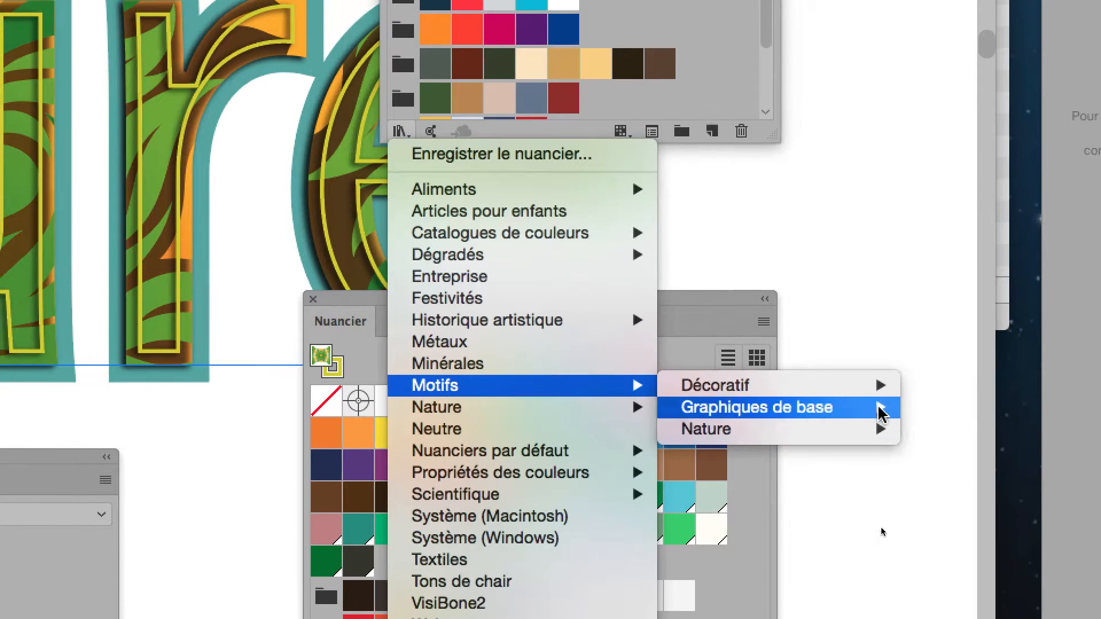
mouse_move(748, 364)
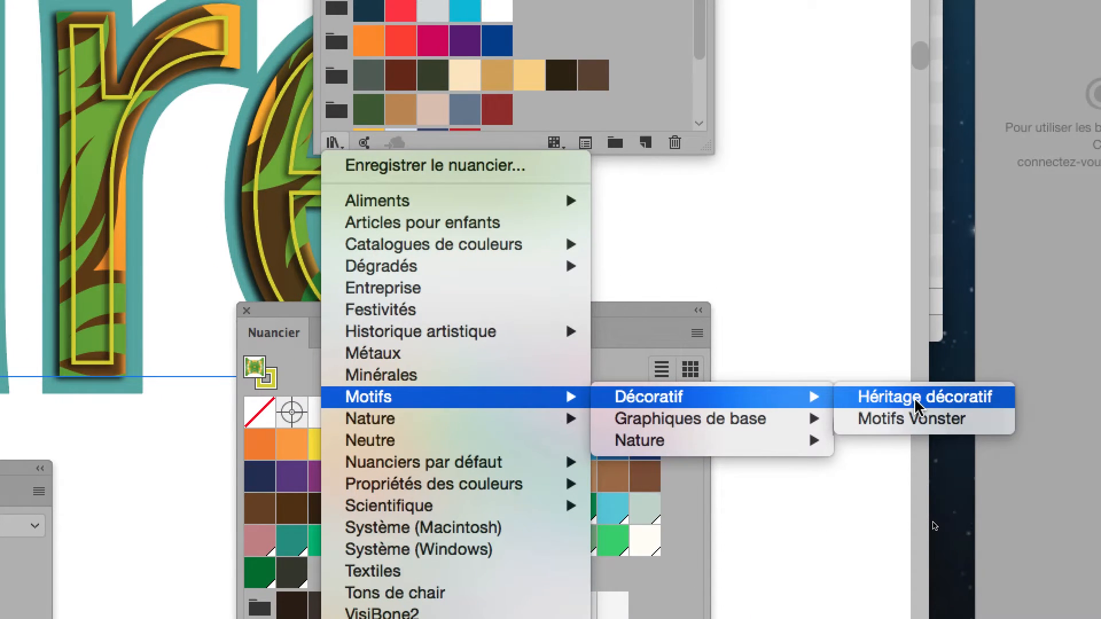
left_click(916, 401)
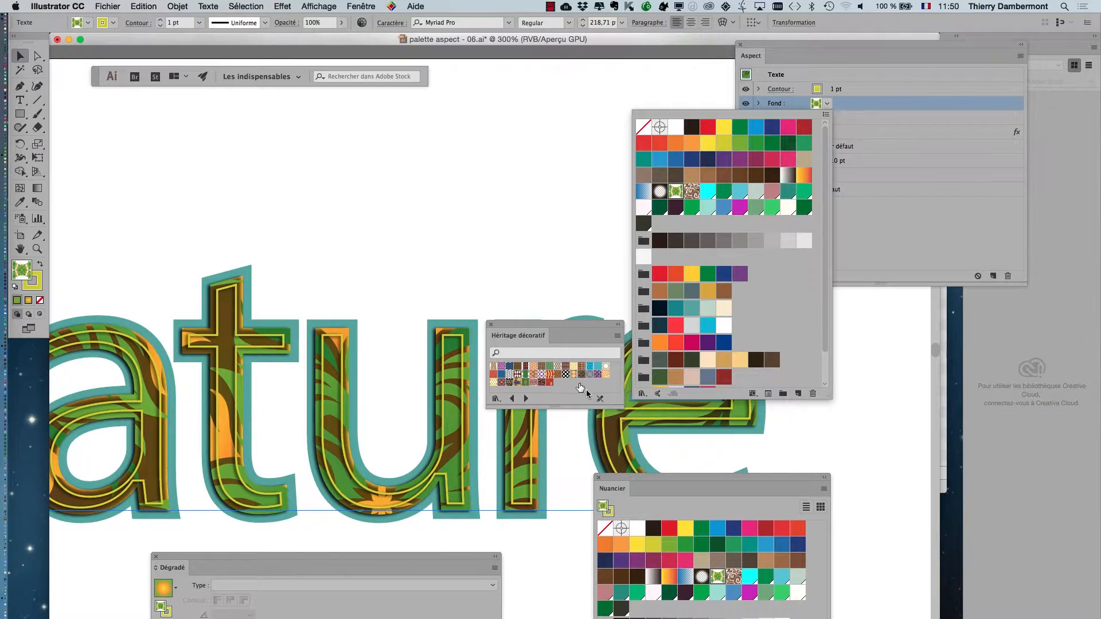
Place the Héritage décoratif library above the lettering, enlarge it, and display its patterns as a list of large thumbnails
left_click(542, 325)
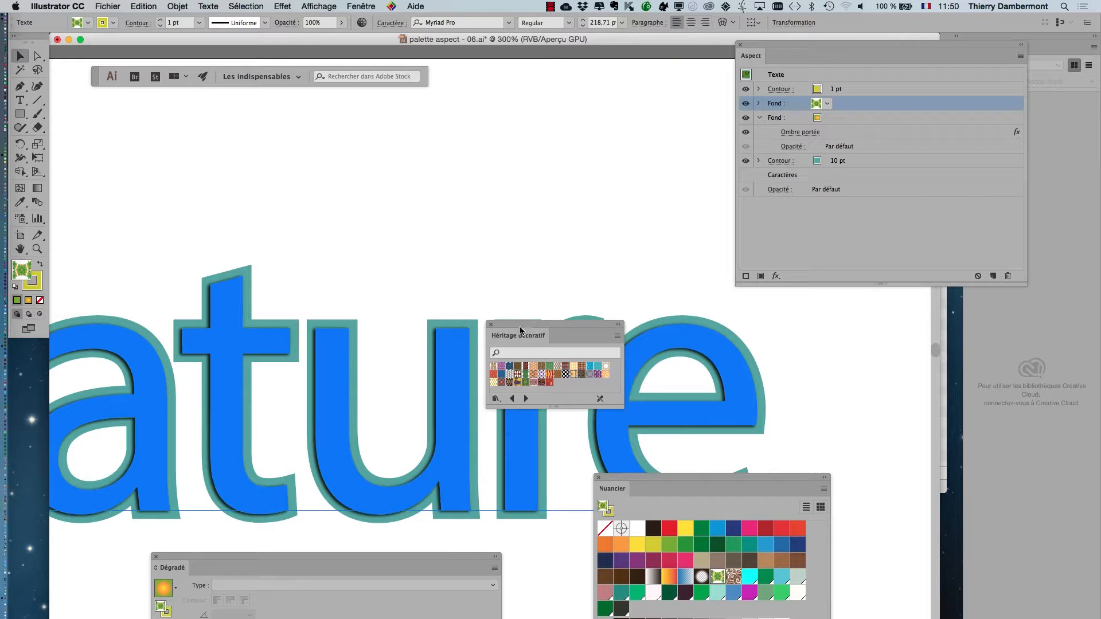
left_click_drag(486, 145, 500, 120)
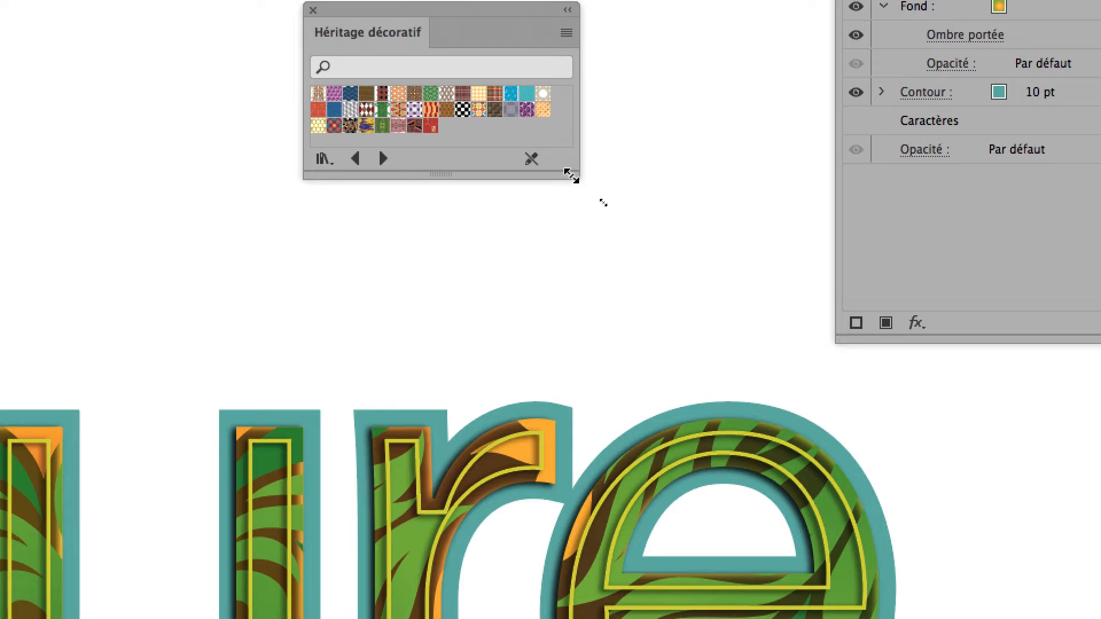
left_click_drag(607, 204, 677, 311)
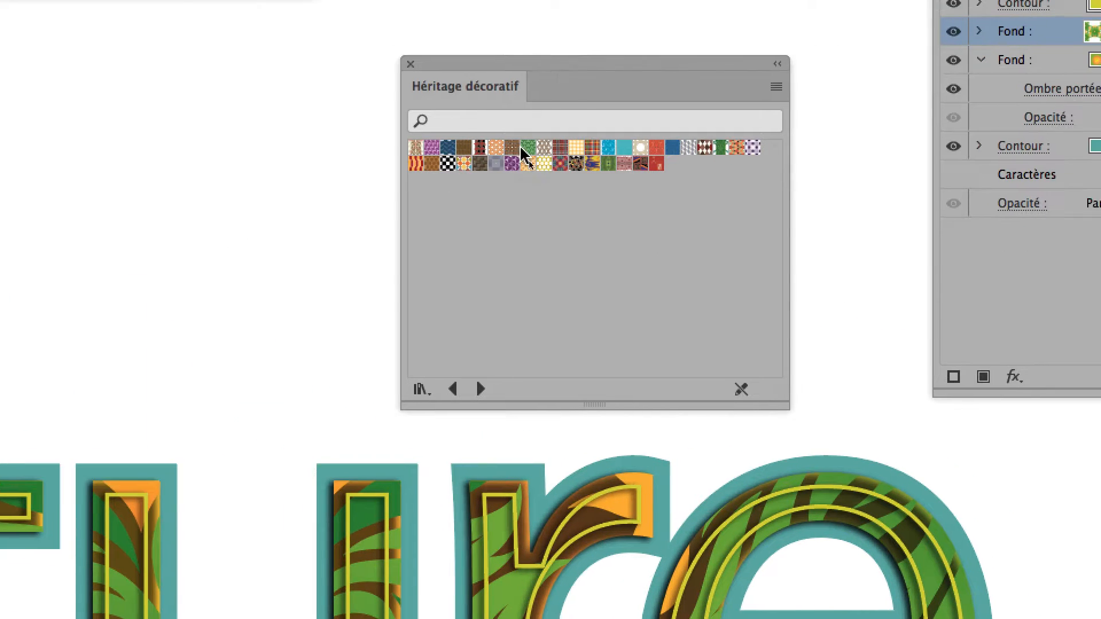
left_click(775, 88)
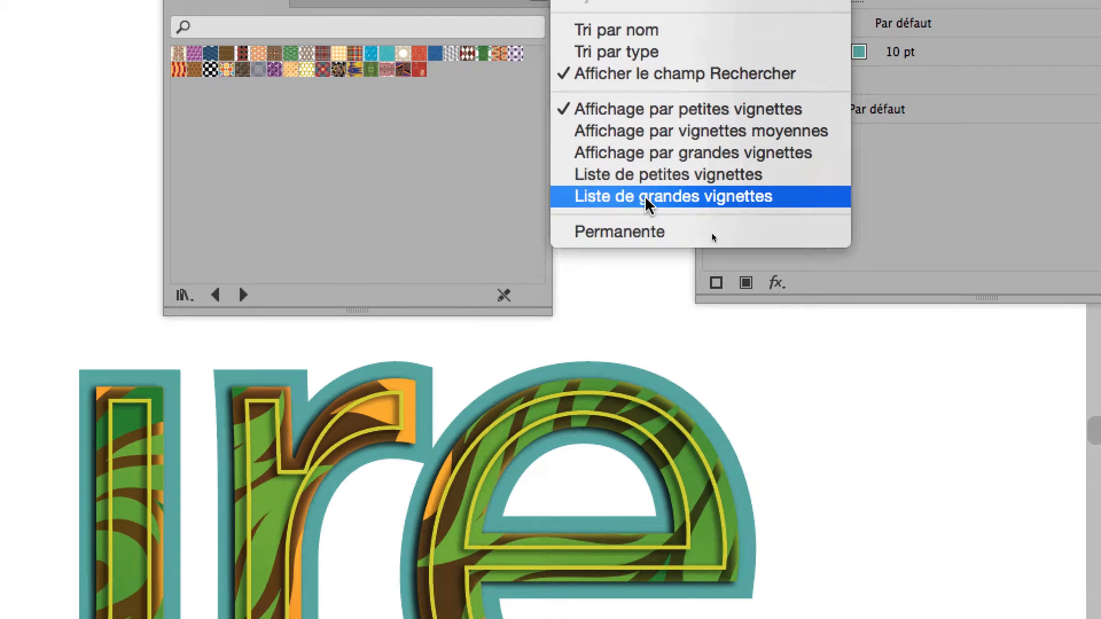
left_click(647, 197)
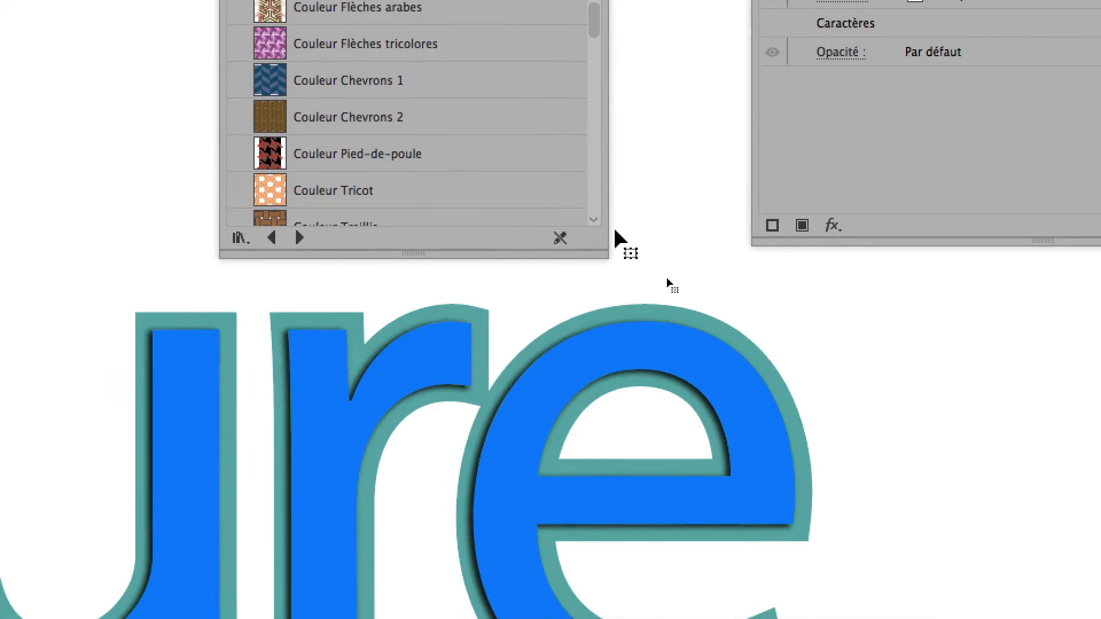
left_click_drag(605, 255, 609, 287)
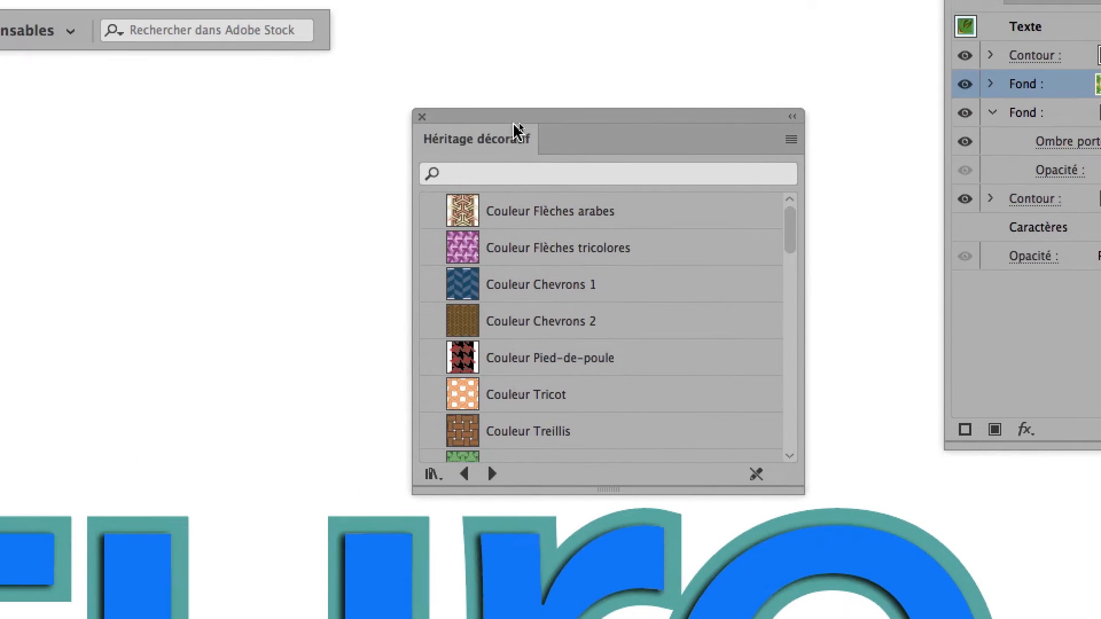
left_click_drag(516, 129, 525, 19)
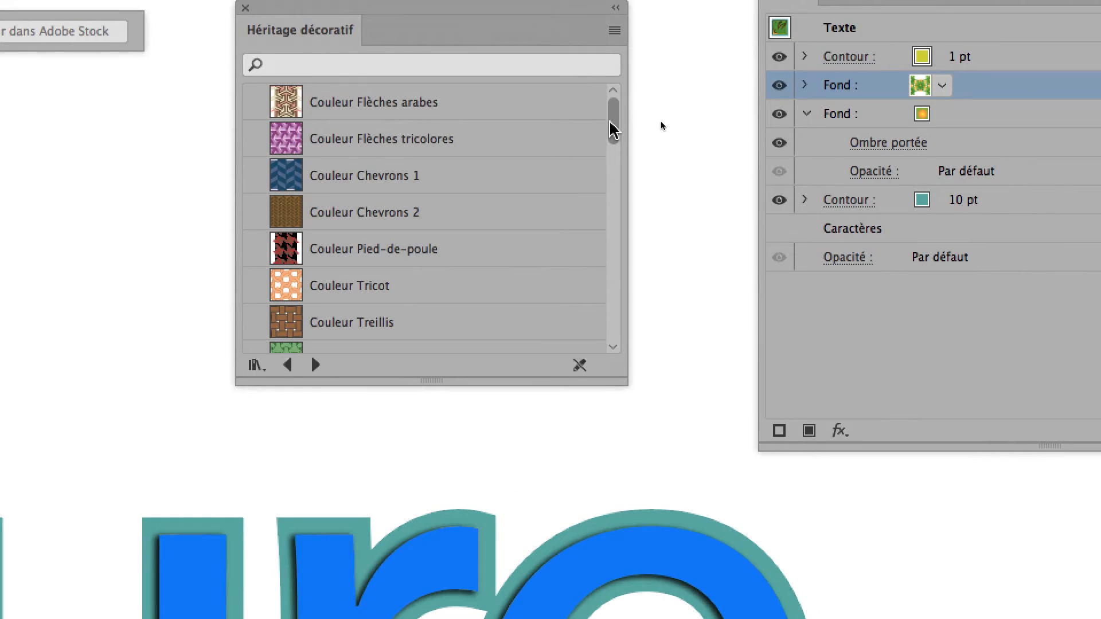
Apply the Couleur Plaid 2 pattern to the upper fill and bring the document swatches fully into view
left_click_drag(612, 129, 610, 159)
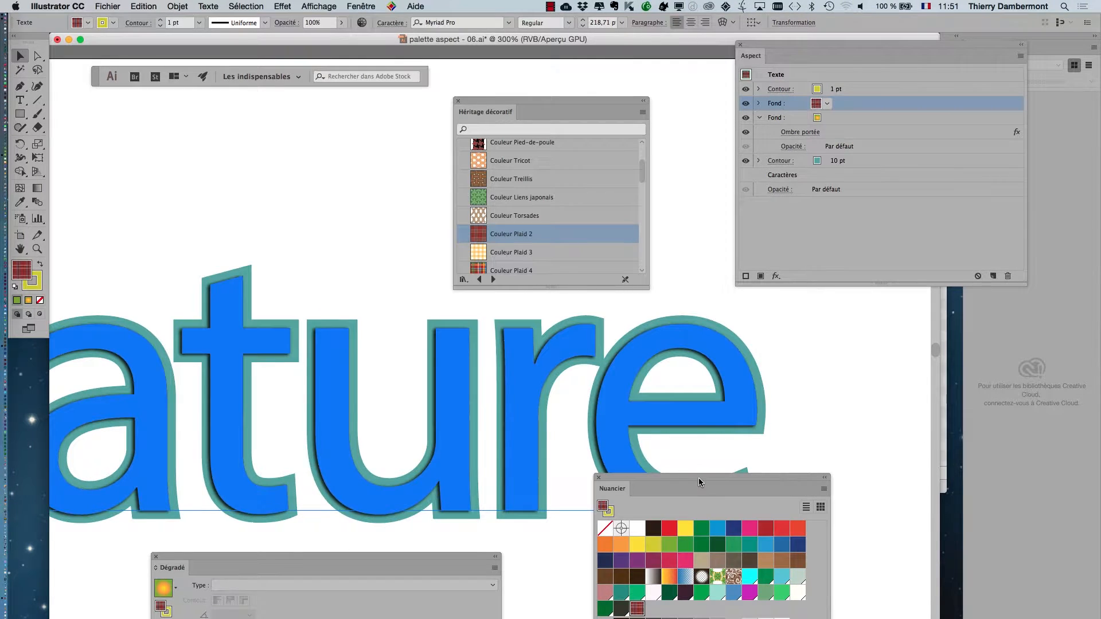
left_click_drag(698, 477, 866, 152)
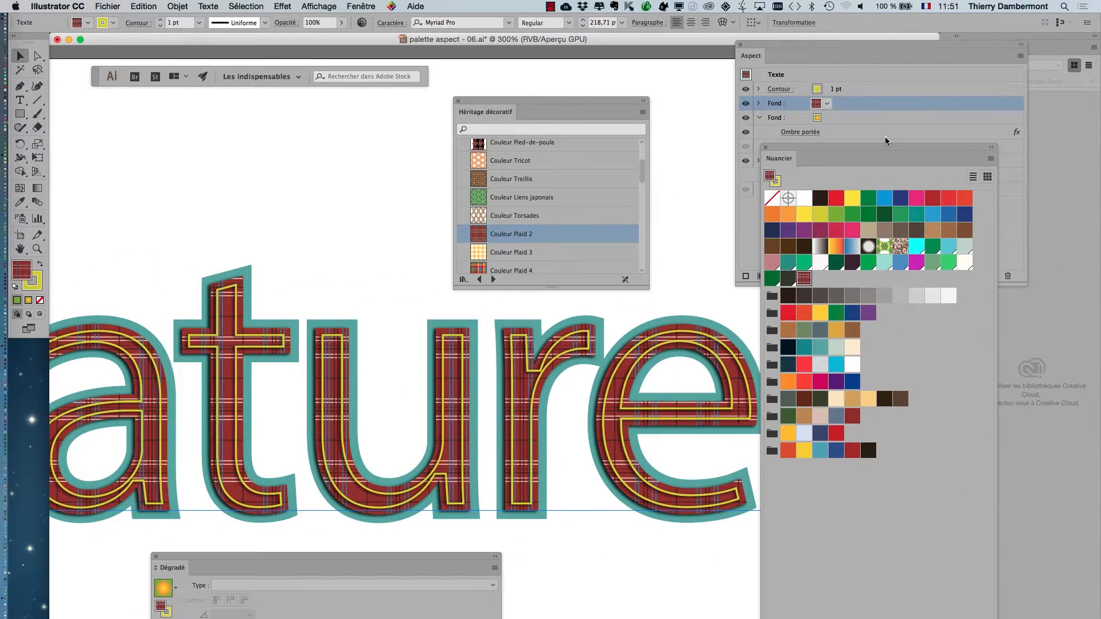
Replace the upper fill's pattern with Couleur Liens japonais and move the document swatches clear of the lettering
left_click_drag(870, 148, 781, 482)
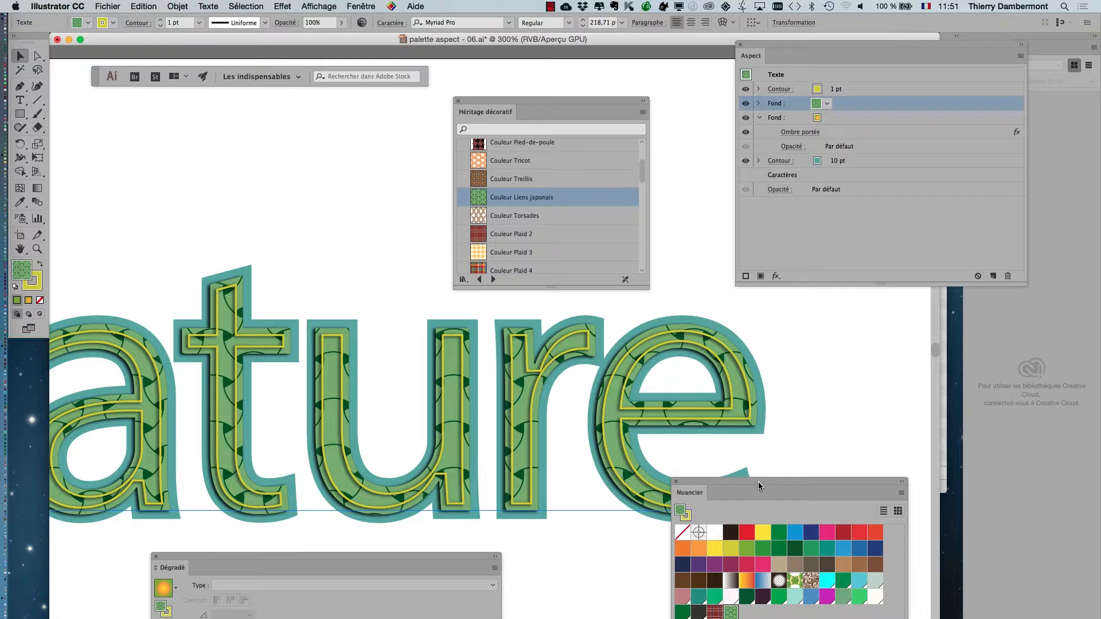
left_click_drag(761, 484, 871, 484)
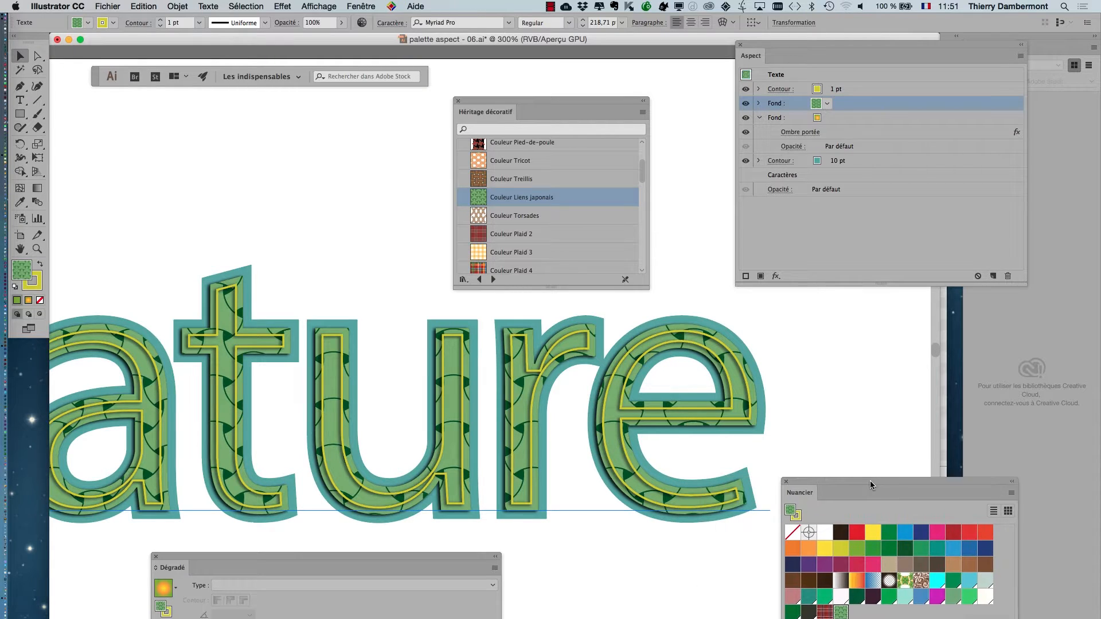
scroll(577, 253, "down", 4)
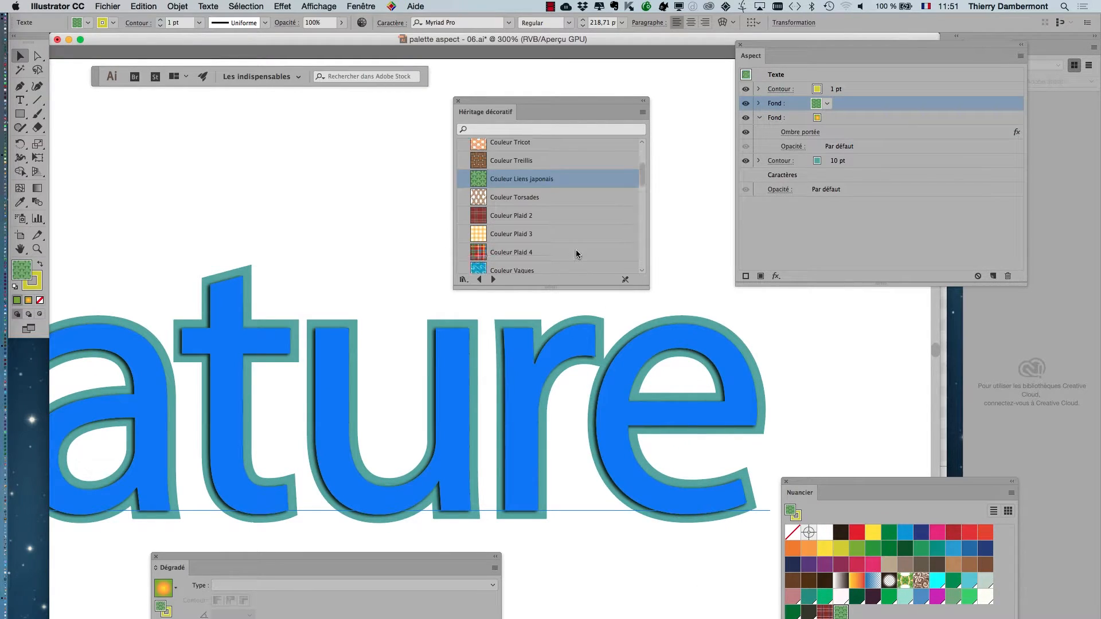
scroll(577, 254, "up", 3)
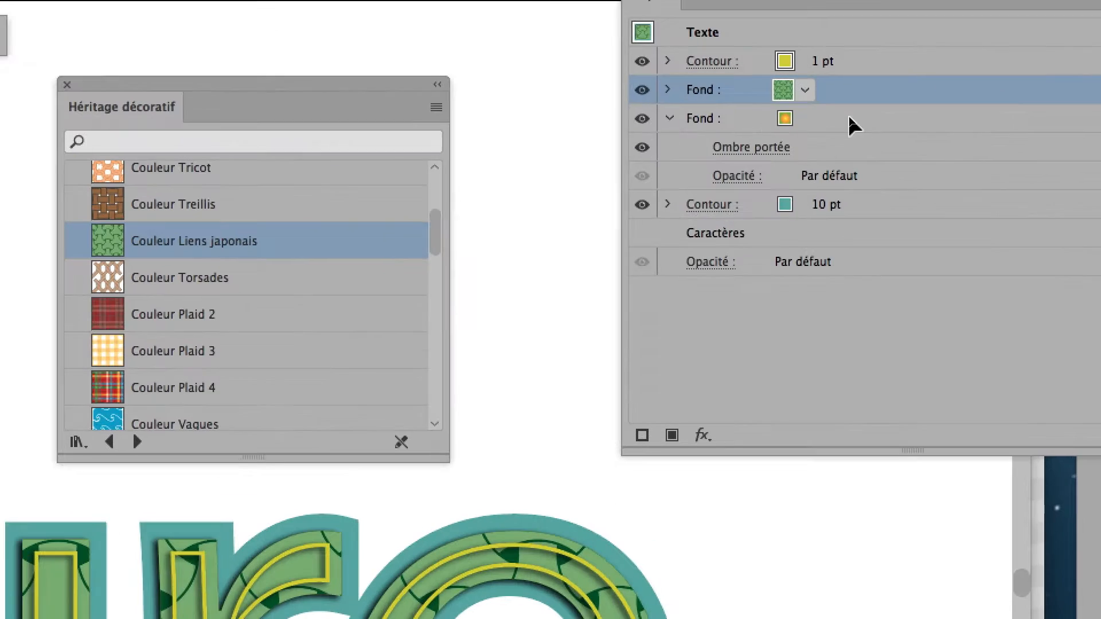
Recolour the first stop of the lower fill's radial gradient, trying cyan before settling on orange
left_click(851, 118)
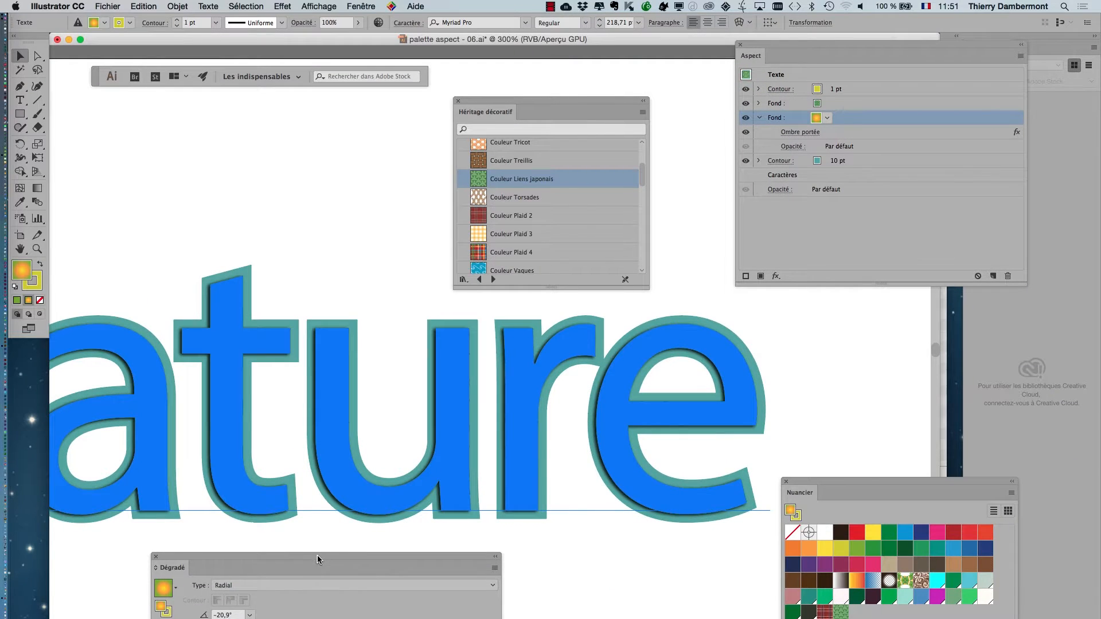
left_click_drag(318, 559, 909, 229)
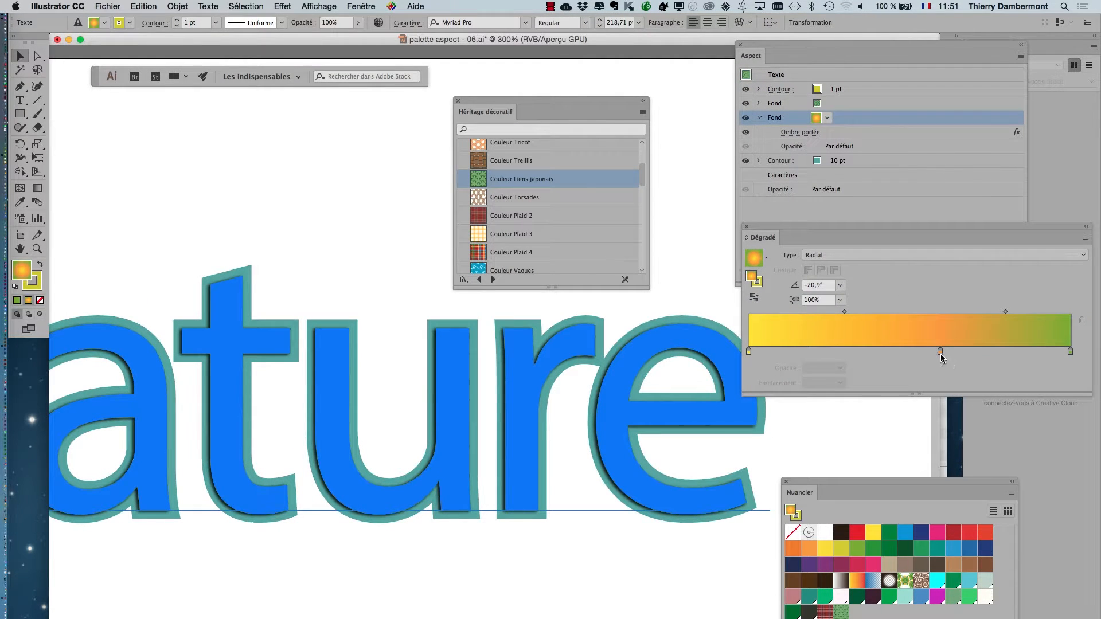
double_click(749, 352)
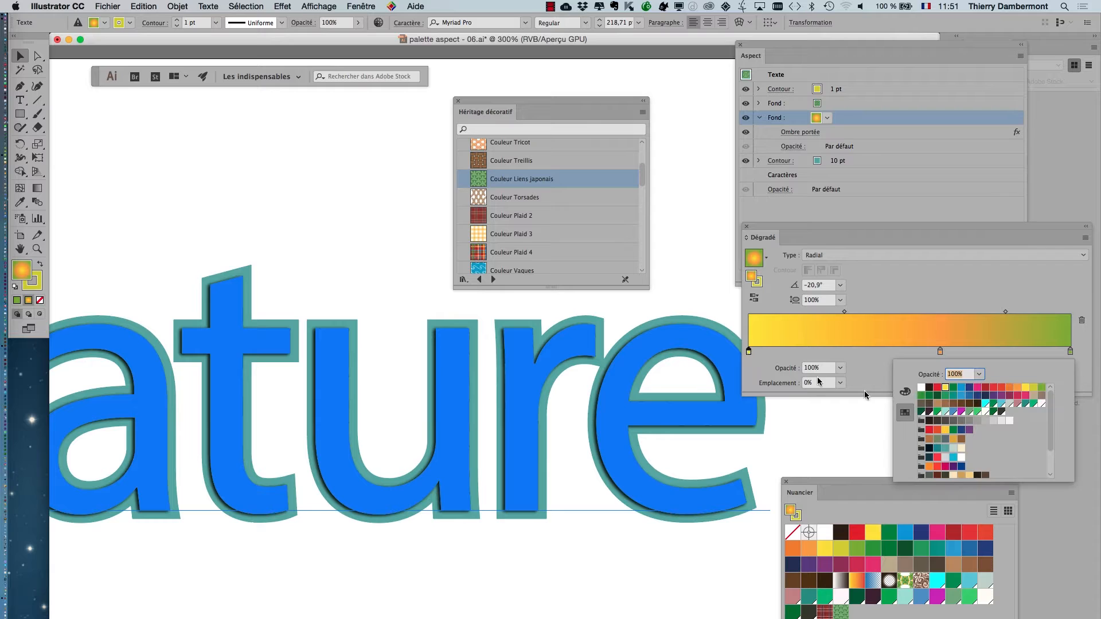
left_click(985, 403)
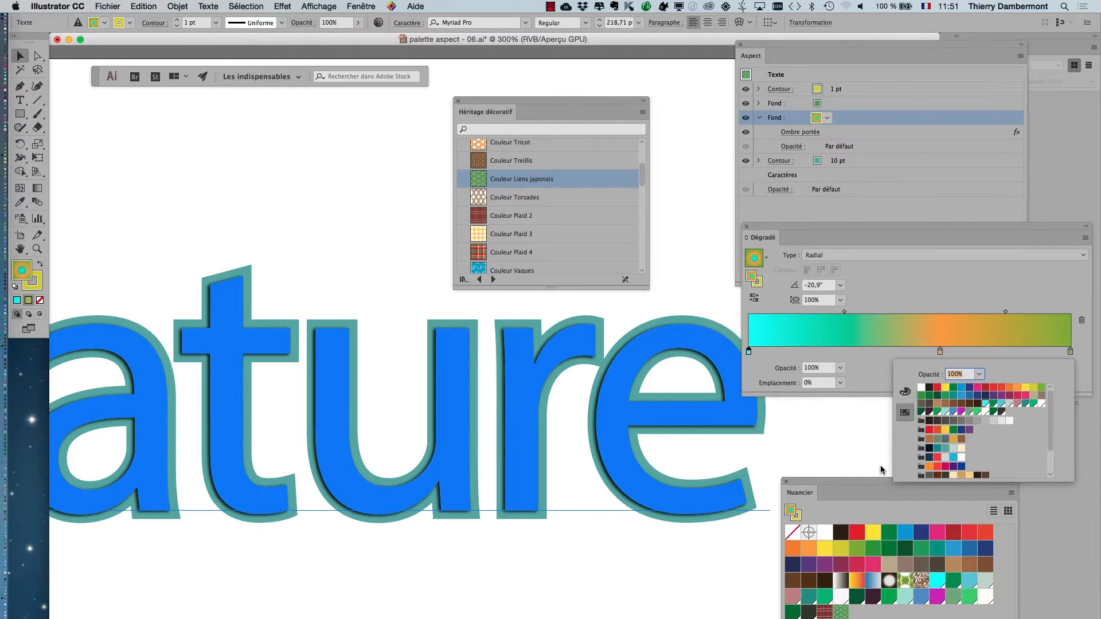
left_click(881, 466)
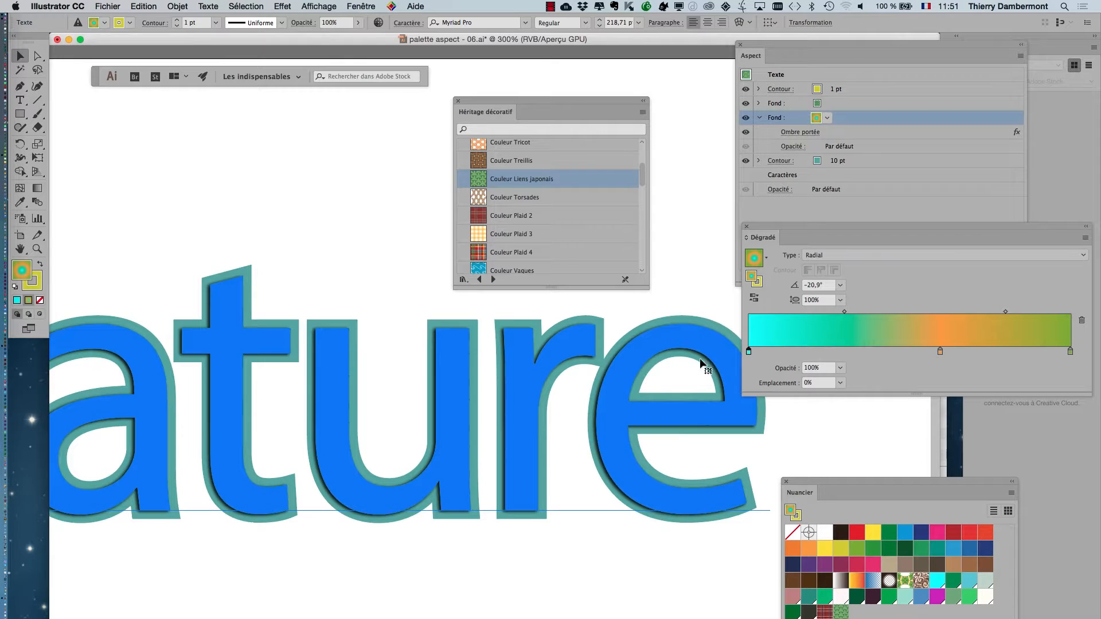
double_click(748, 351)
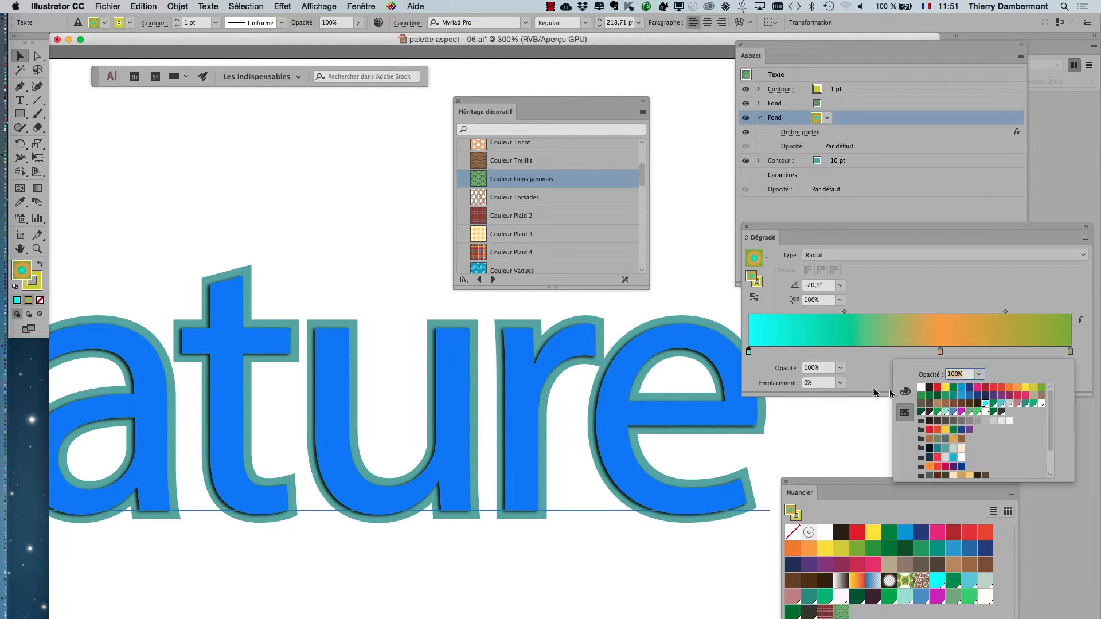
left_click(1008, 389)
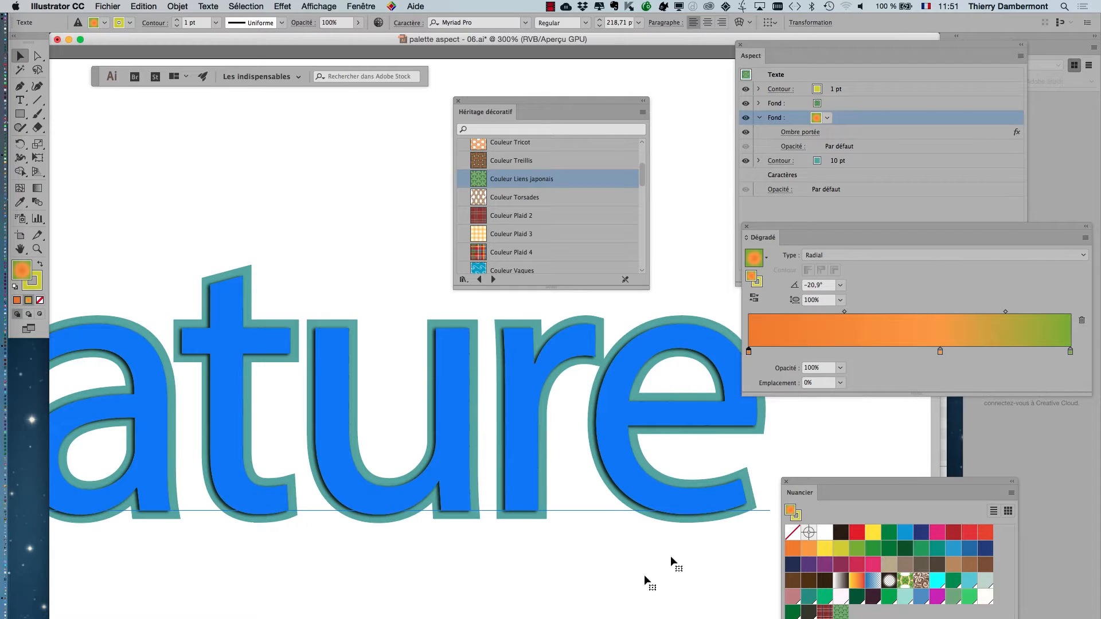
Select the upper Couleur Liens japonais pattern fill and expand its attributes in the text's appearance
left_click(870, 119)
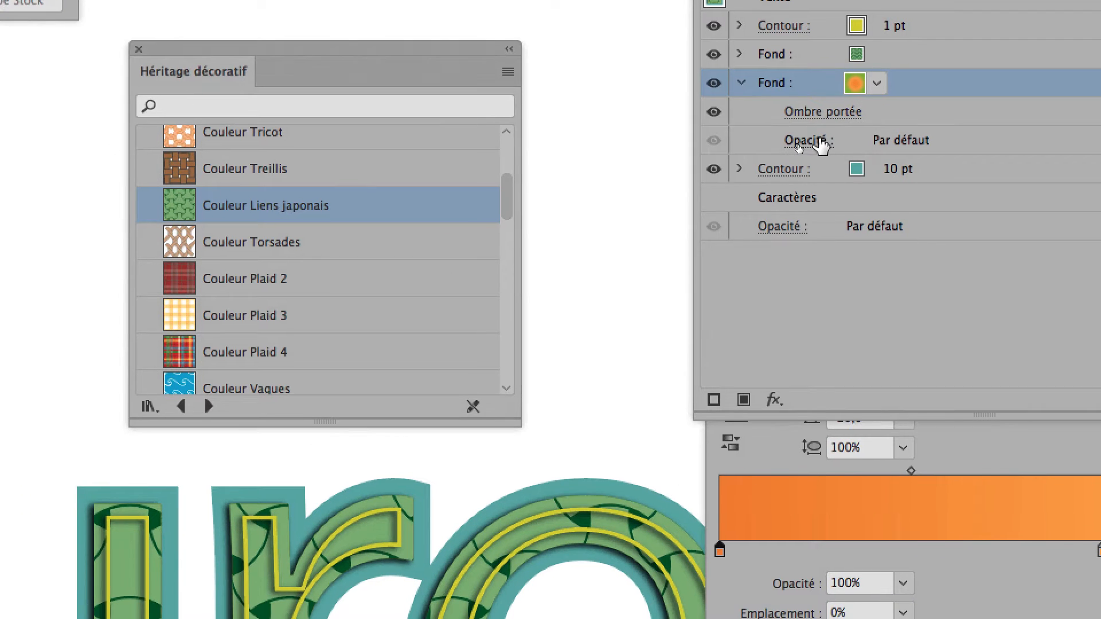
left_click(745, 171)
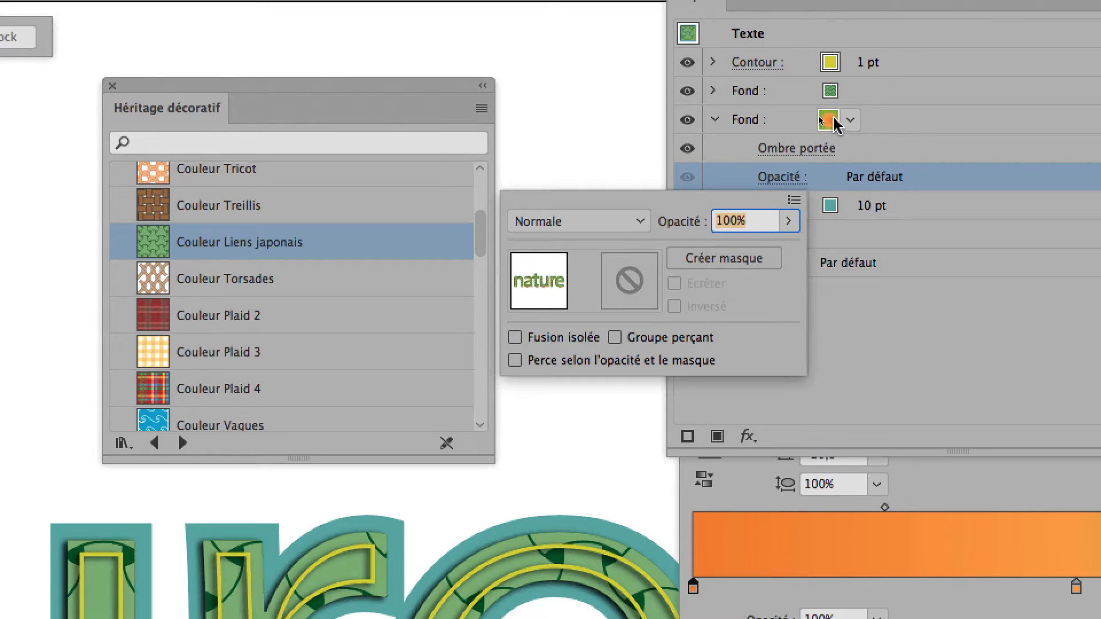
left_click(866, 93)
left_click(893, 93)
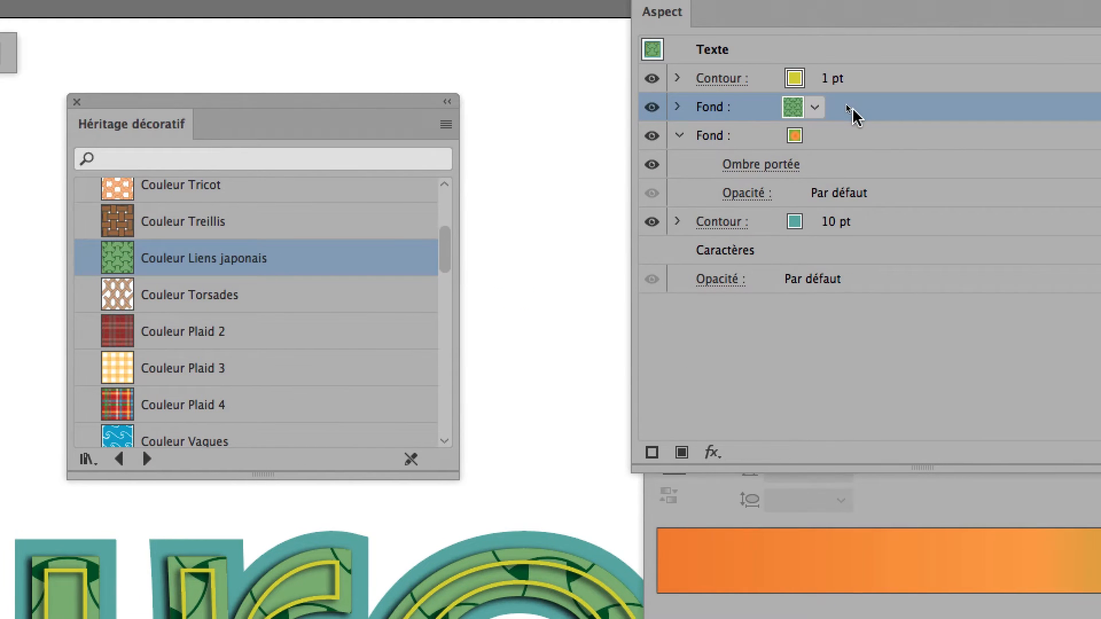
left_click(814, 107)
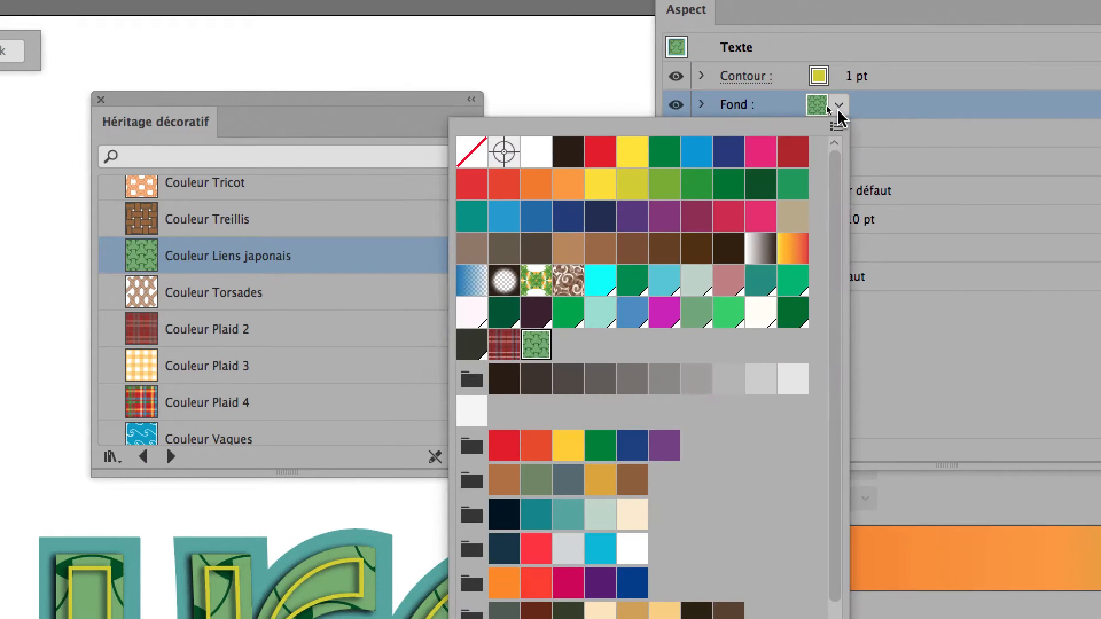
left_click(838, 108)
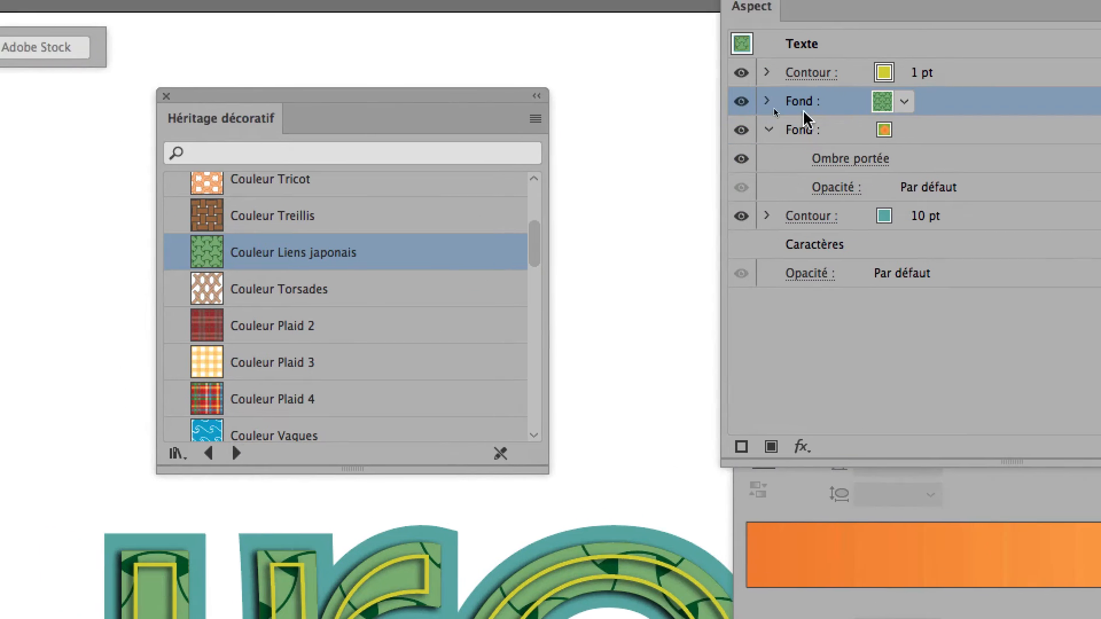
left_click(701, 105)
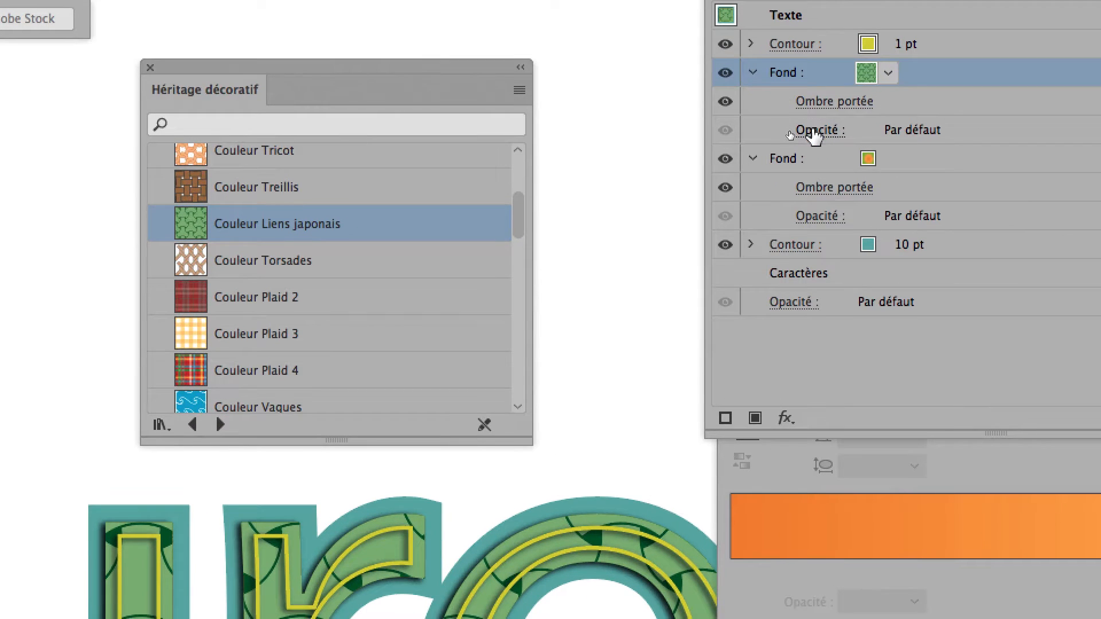
Lower the upper pattern fill's opacity to 43% and move the Héritage décoratif library away from the last letters
left_click(854, 166)
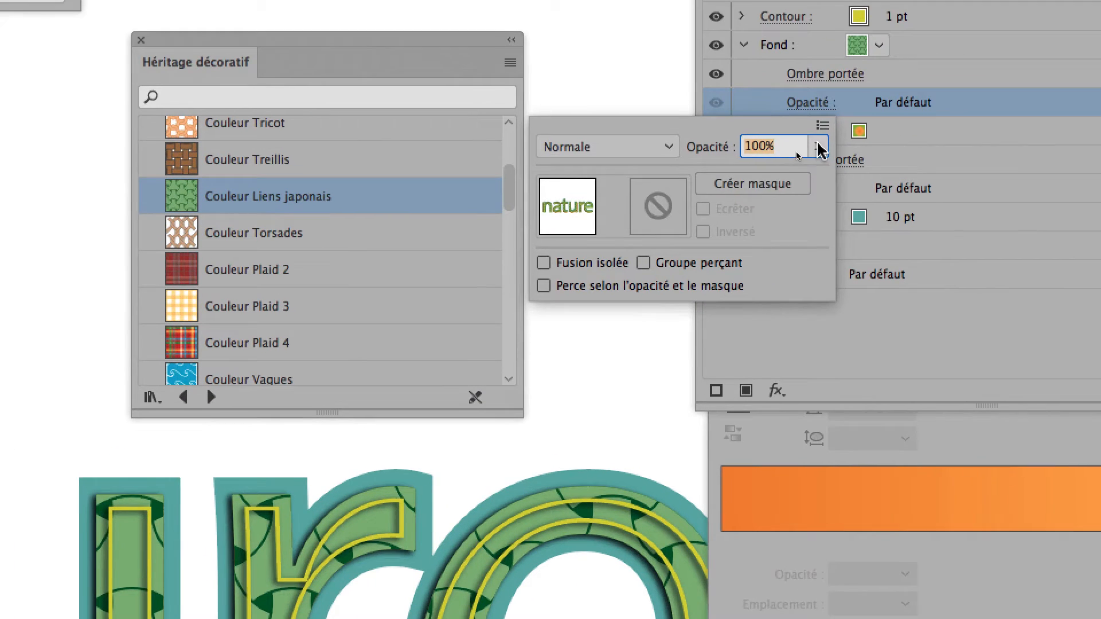
left_click(826, 174)
left_click_drag(827, 202, 775, 202)
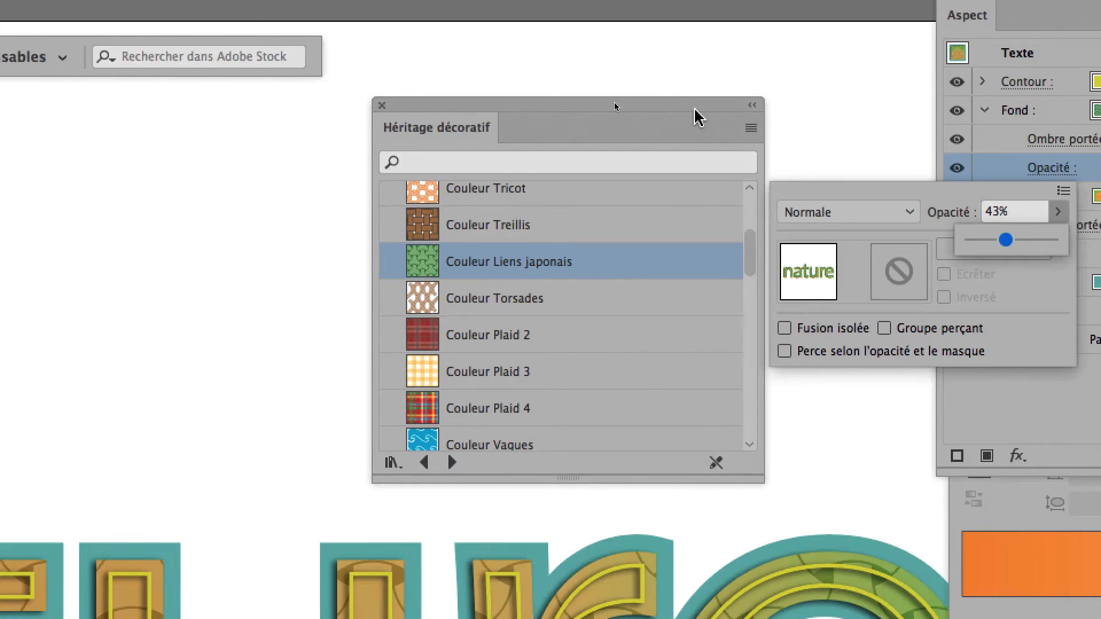
left_click(694, 109)
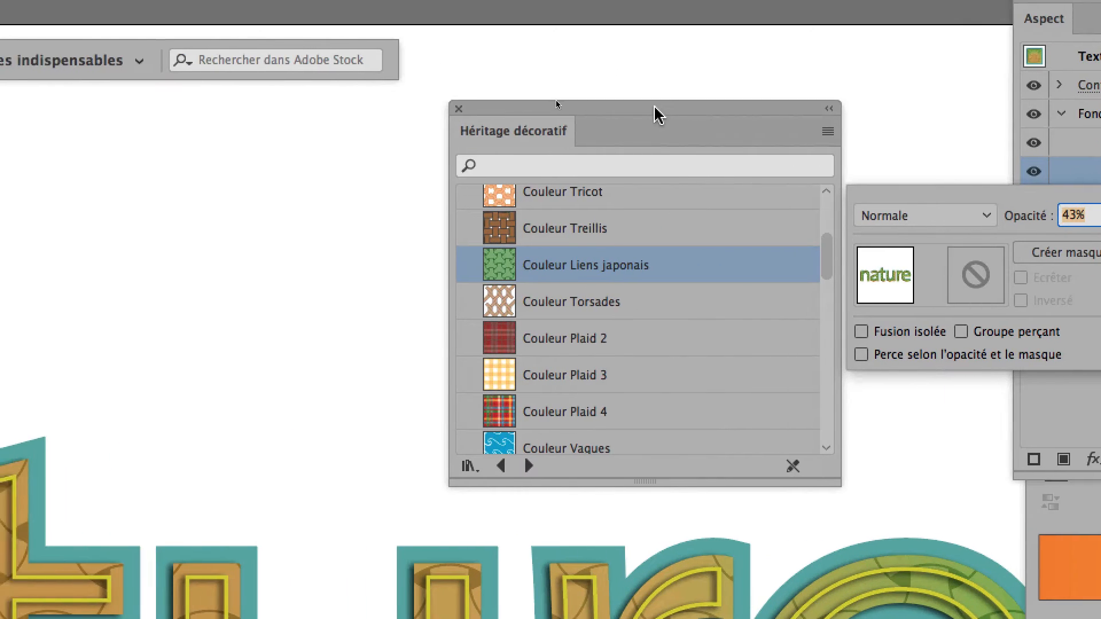
left_click(632, 106)
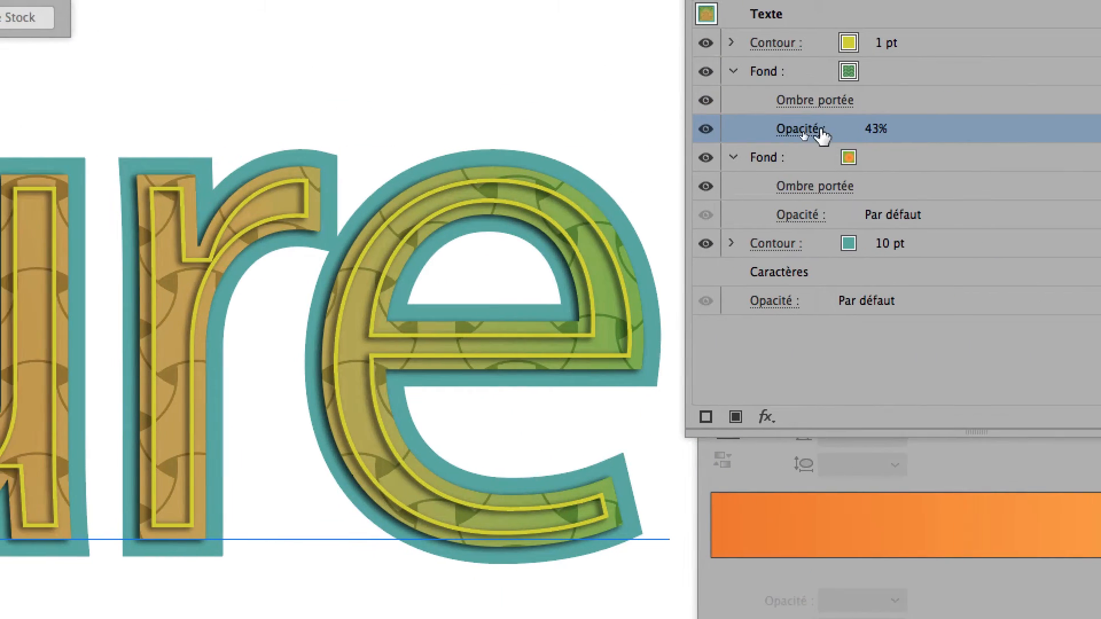
Set the upper pattern fill's opacity back to 100%
left_click(802, 131)
left_click(807, 172)
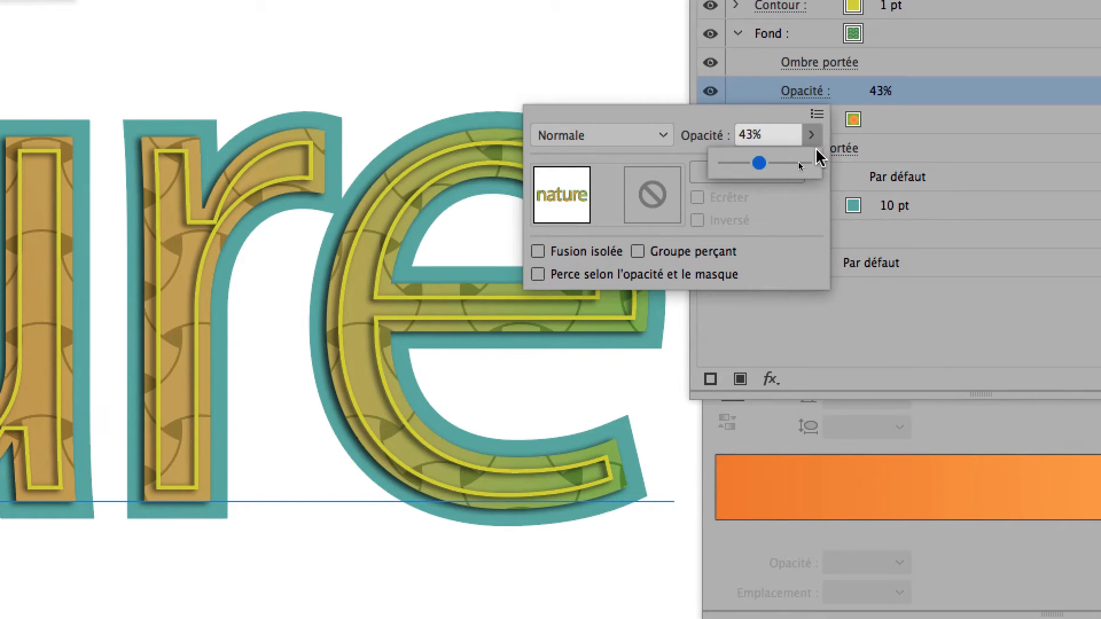
left_click_drag(758, 202, 809, 204)
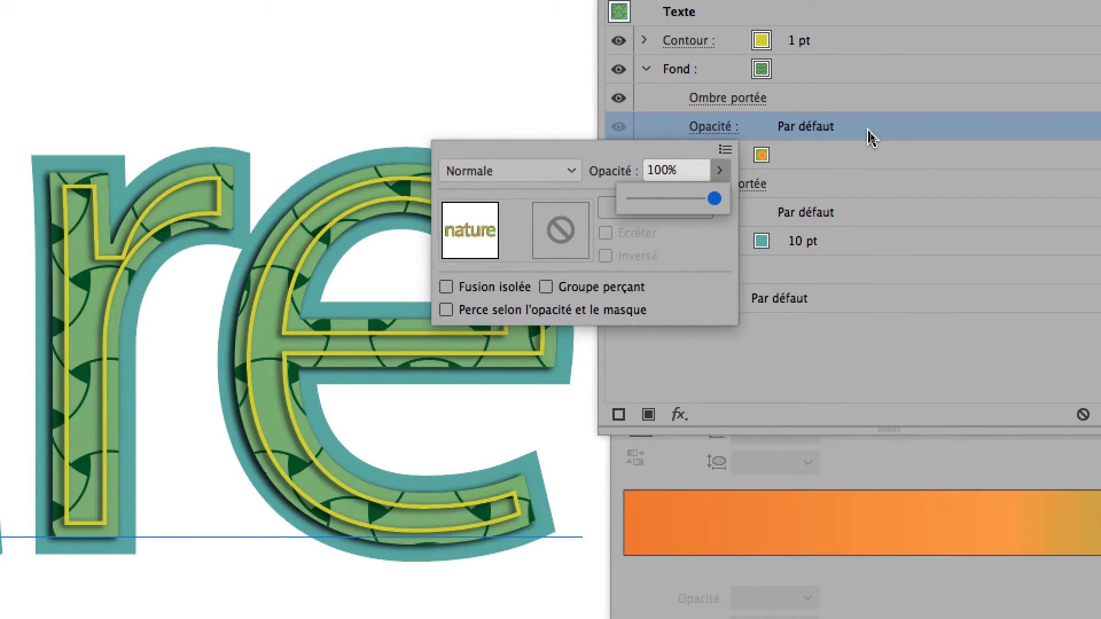
left_click(965, 87)
left_click(862, 131)
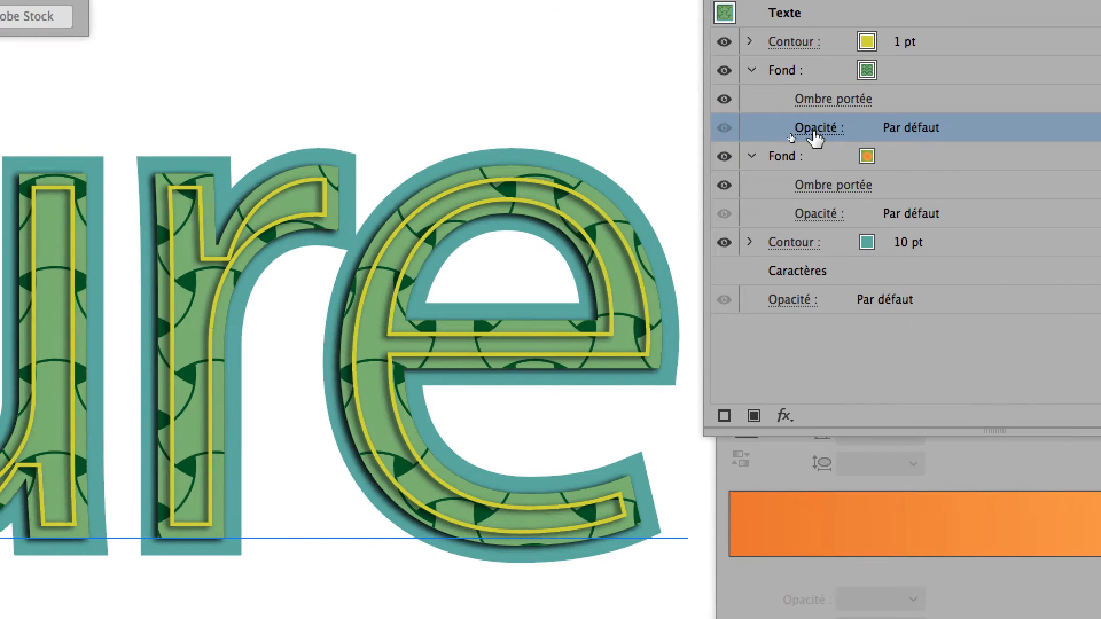
Set the blending mode of the upper pattern fill to Produit
left_click(707, 129)
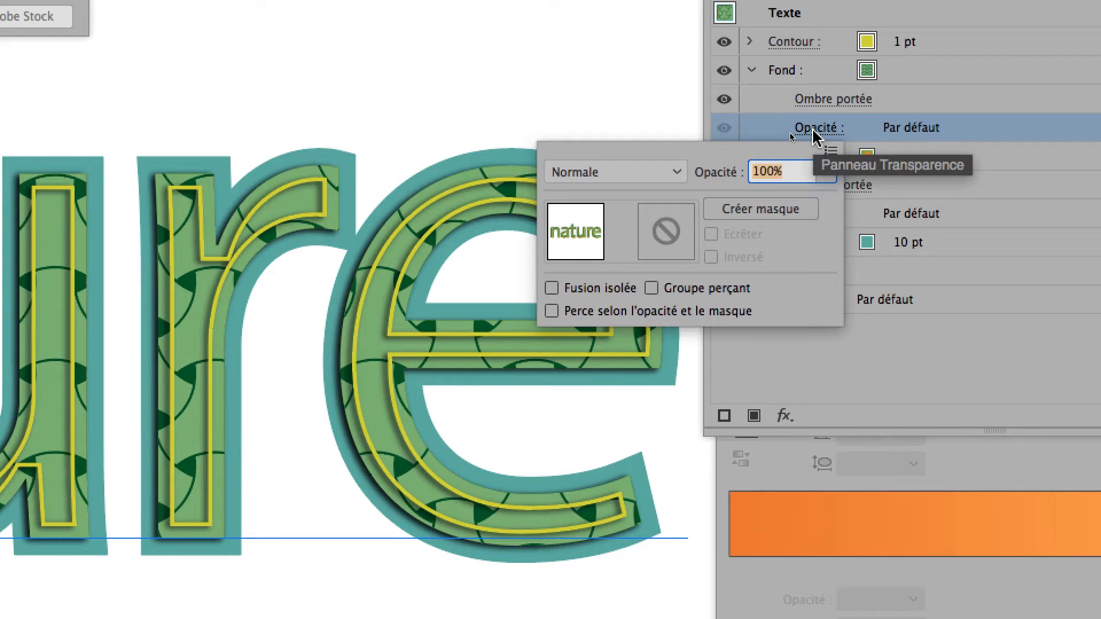
left_click(812, 130)
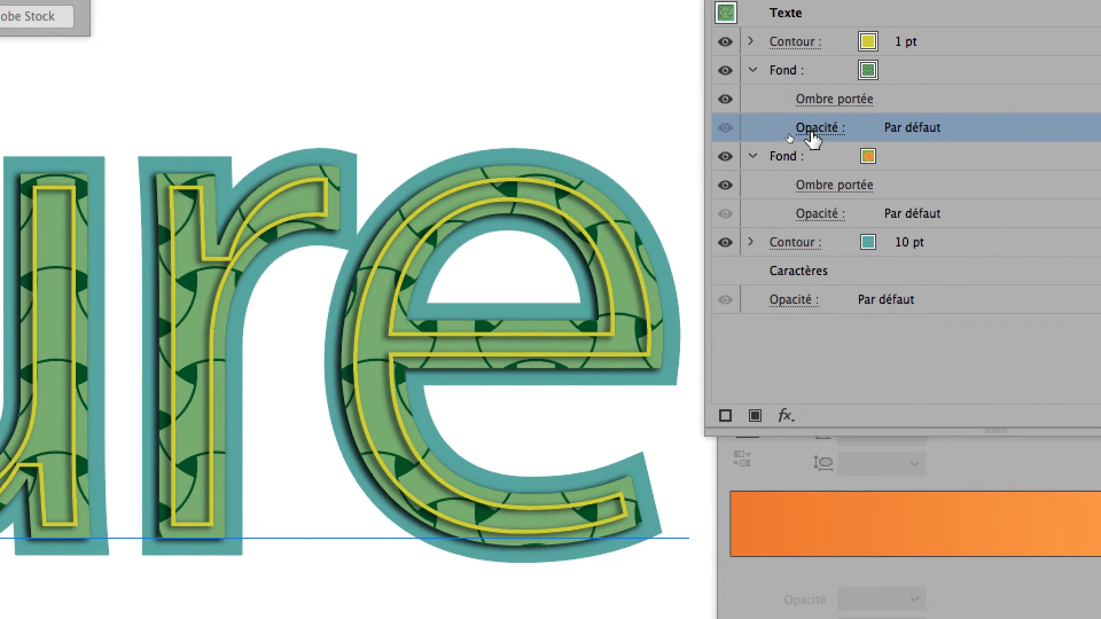
left_click(814, 128)
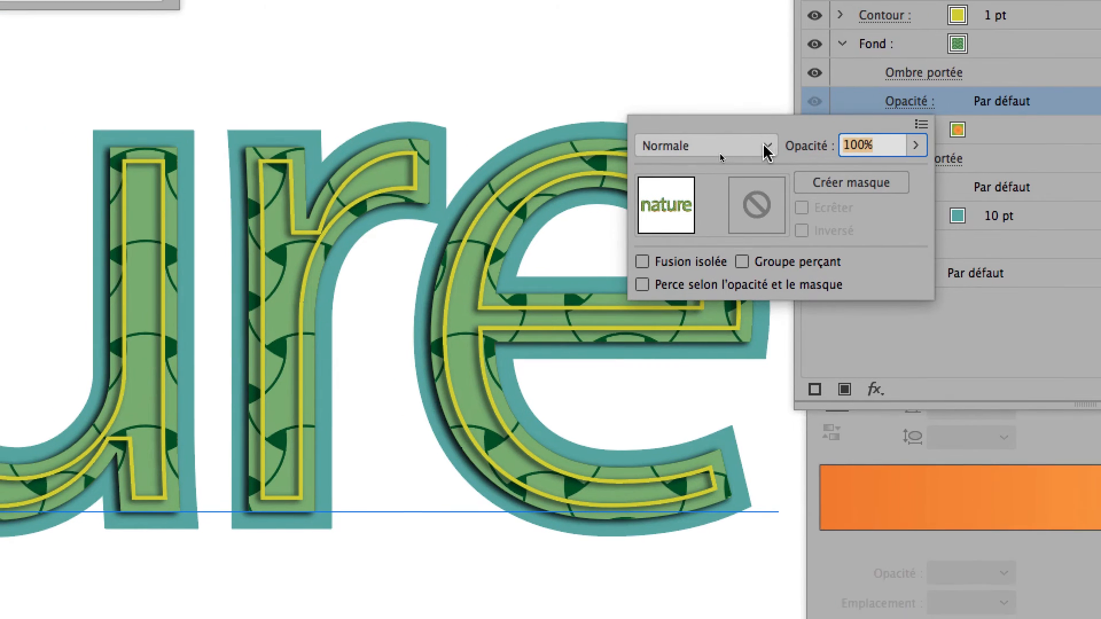
left_click(645, 180)
left_click(709, 192)
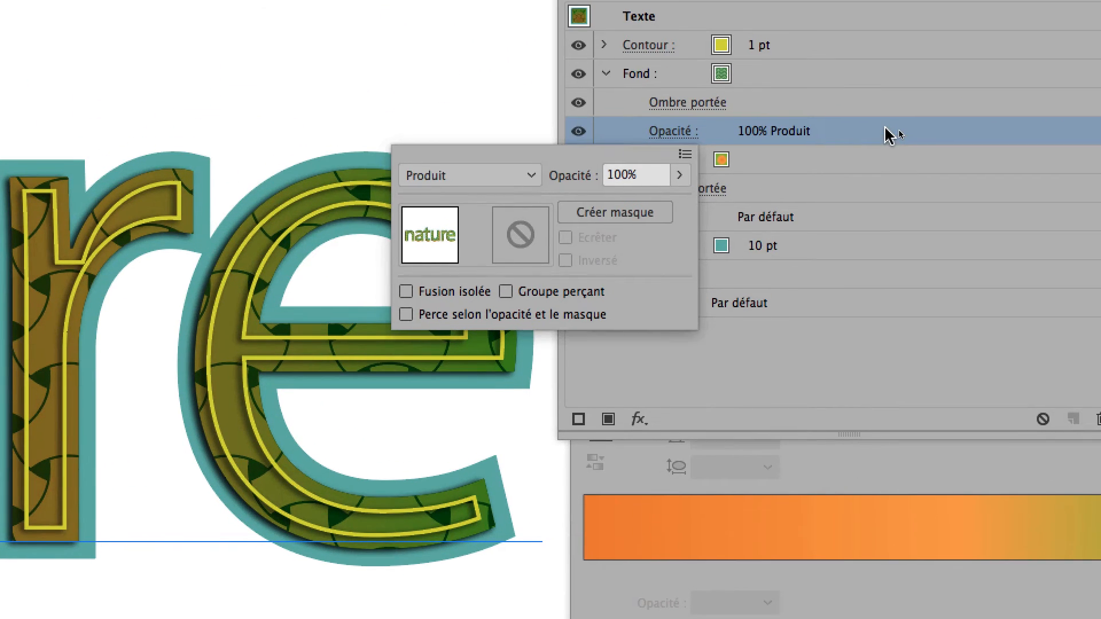
left_click(1089, 98)
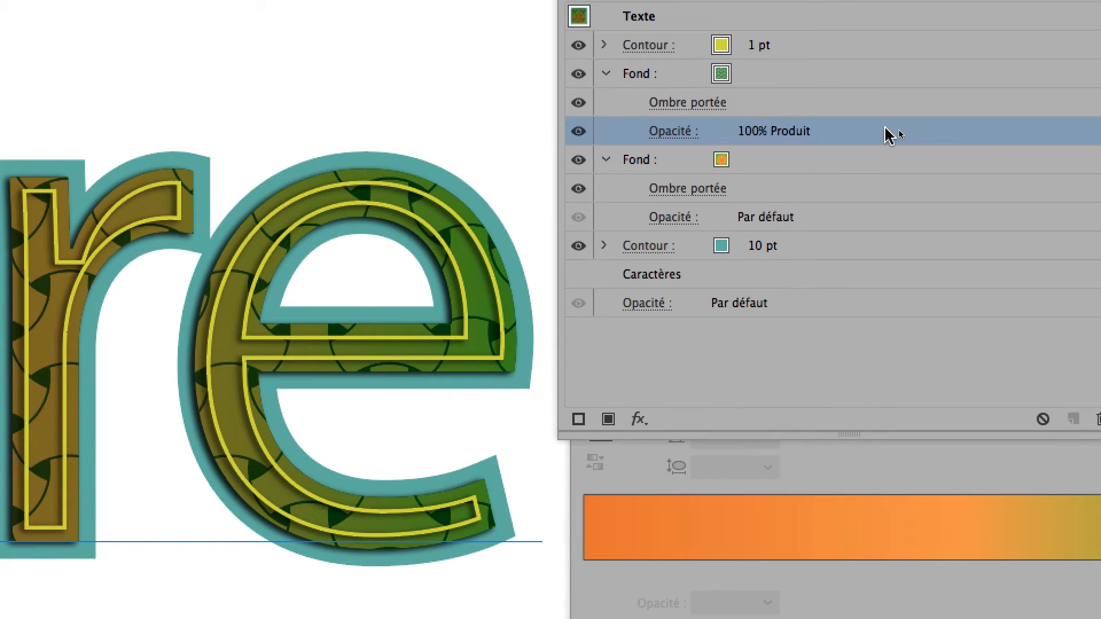
Cycle the upper pattern fill through the other blending modes, including Incrustation, Exclusion and Luminosité, and settle on Superposition
key("Down")
key("Down")
key("Down")
key("Down")
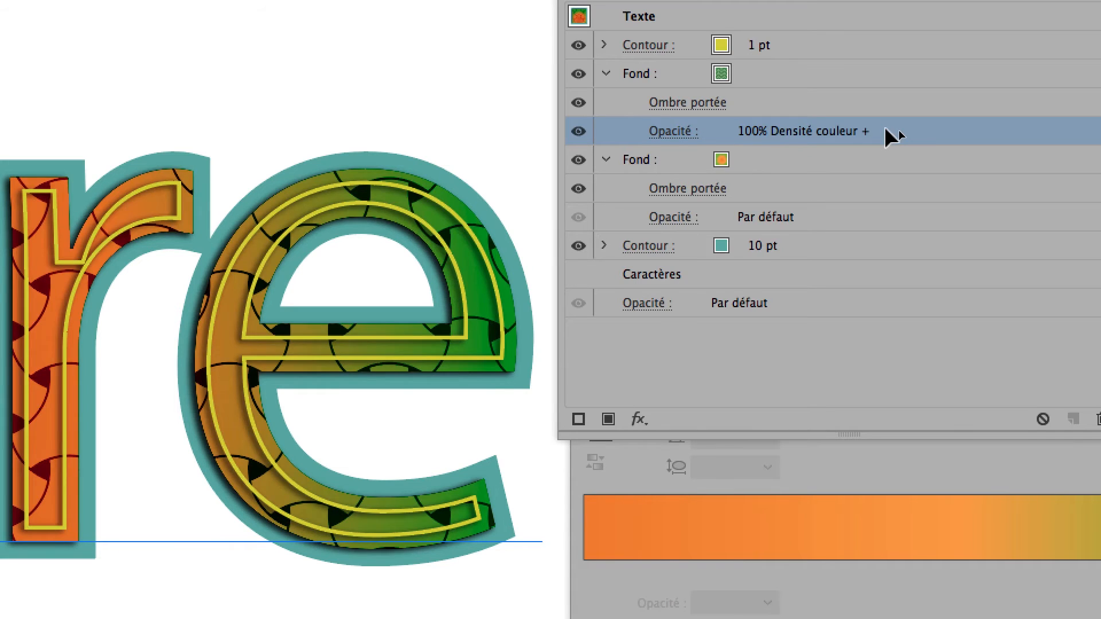
key("Down")
key("Down")
key("Down")
key("Down")
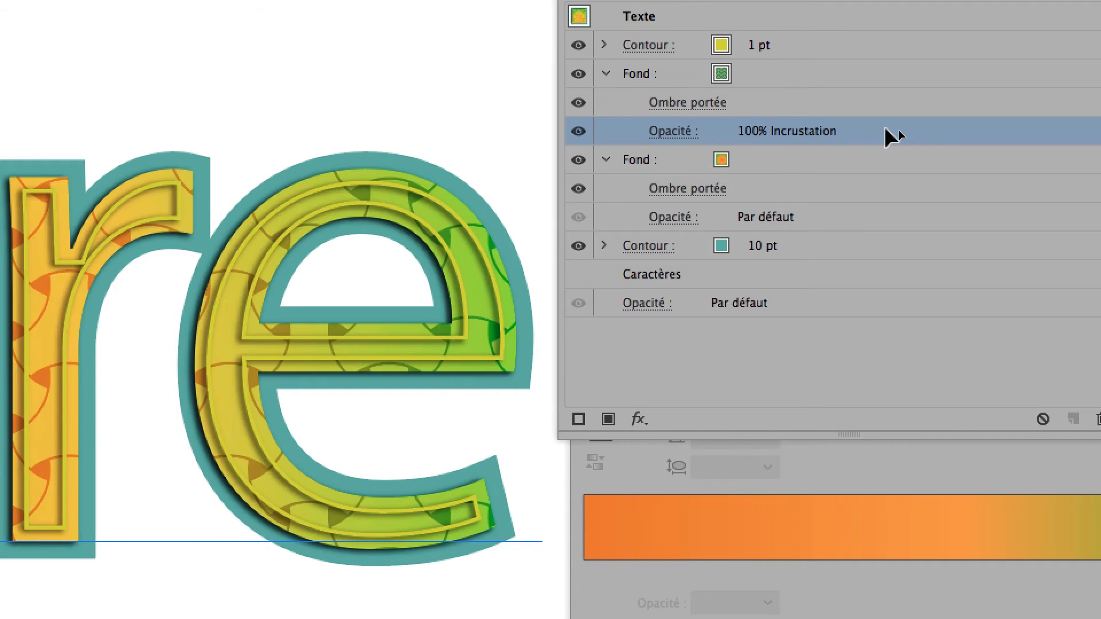
key("Down")
key("Down")
key("Down")
key("Down")
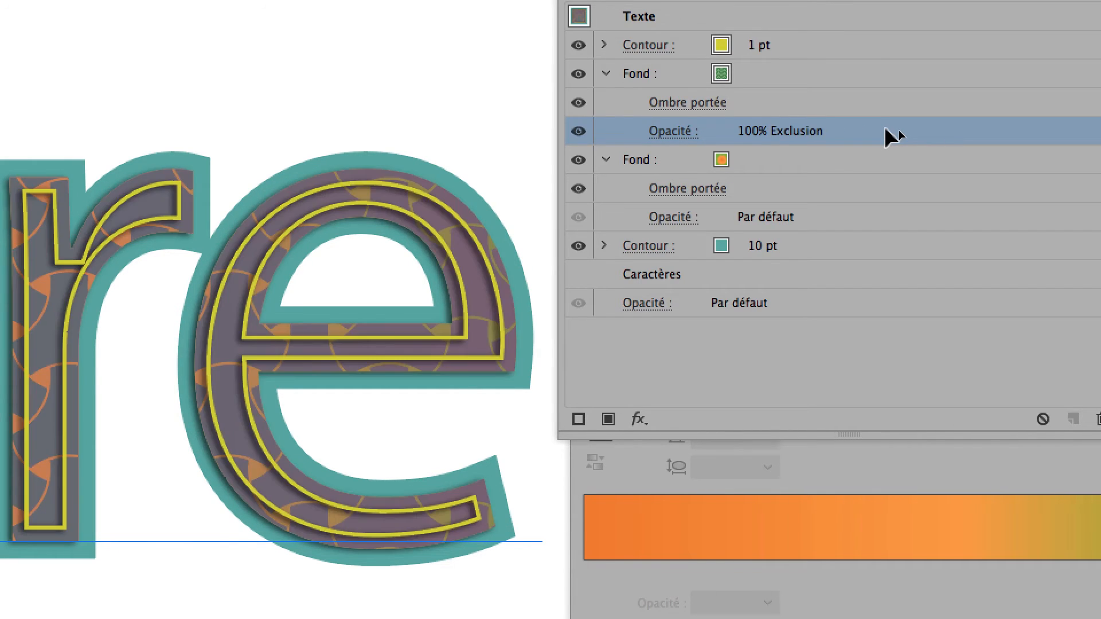
key("Down")
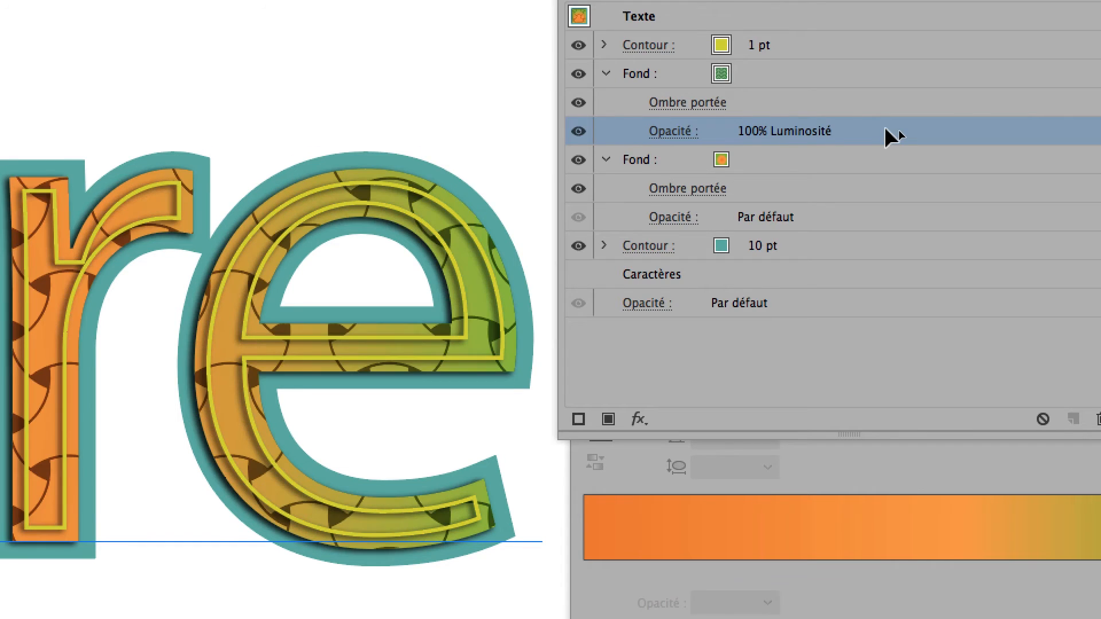
key("Up")
key("Up")
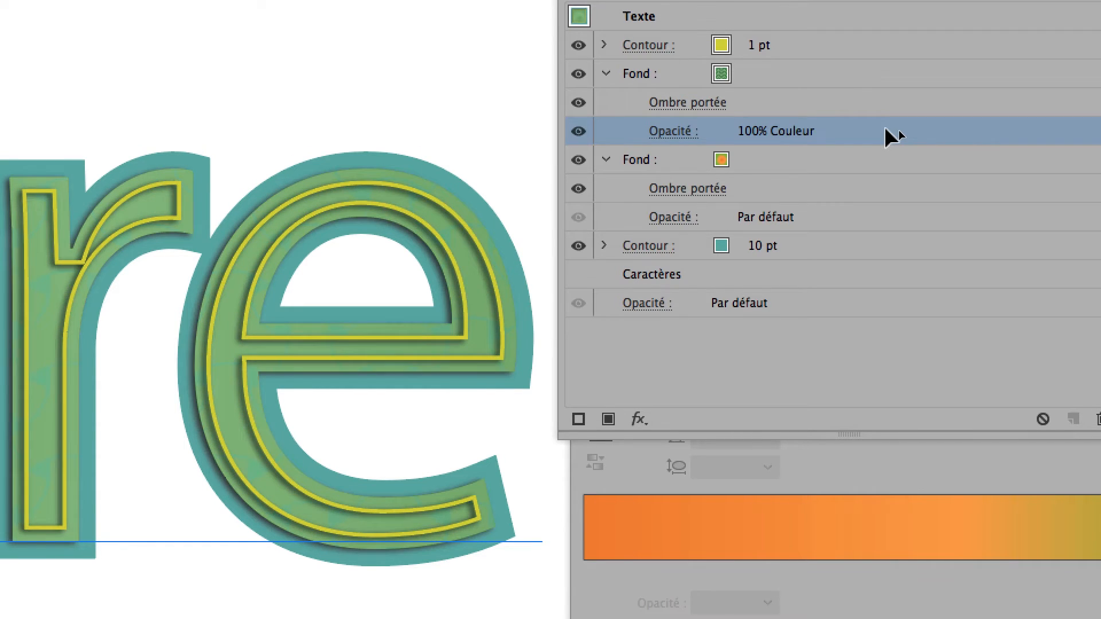
key("Up")
key("Up")
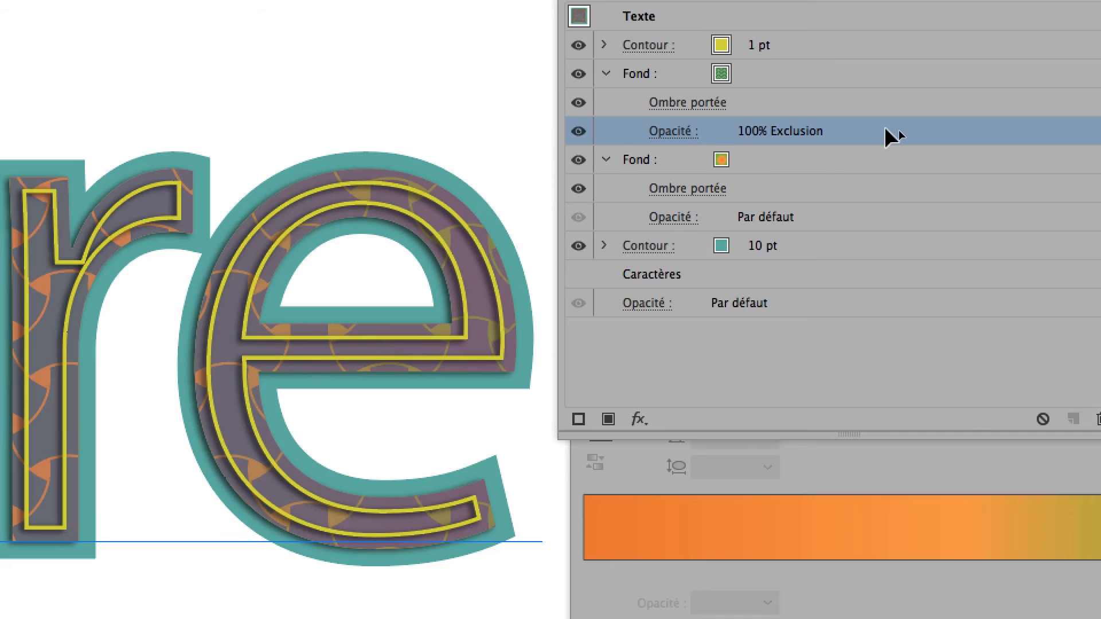
key("Up")
key("Up")
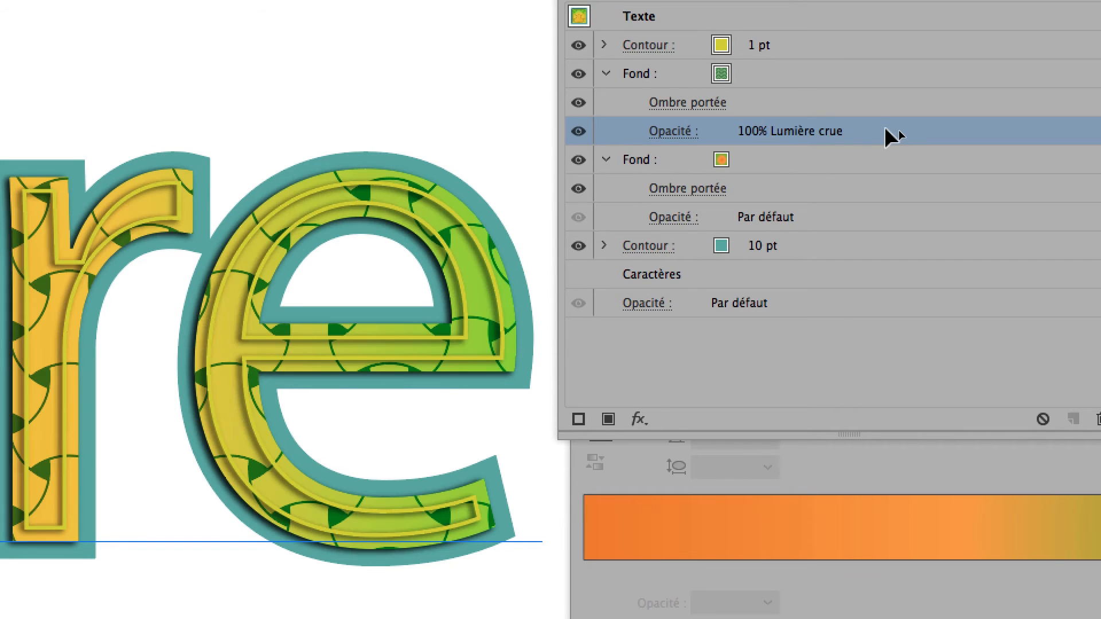
key("Up")
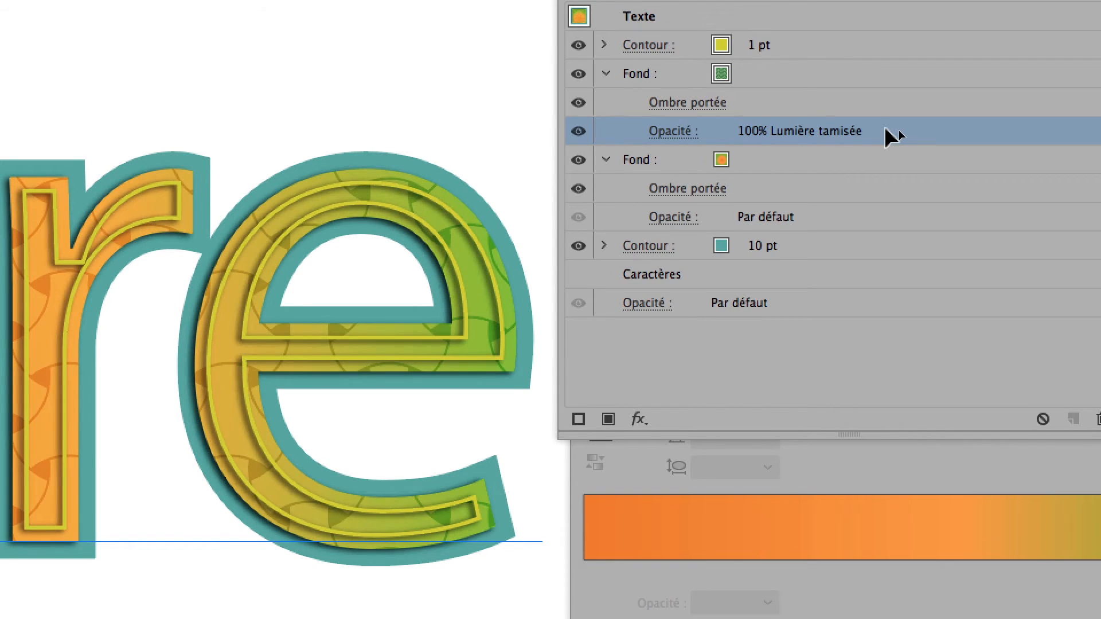
key("Up")
key("Up")
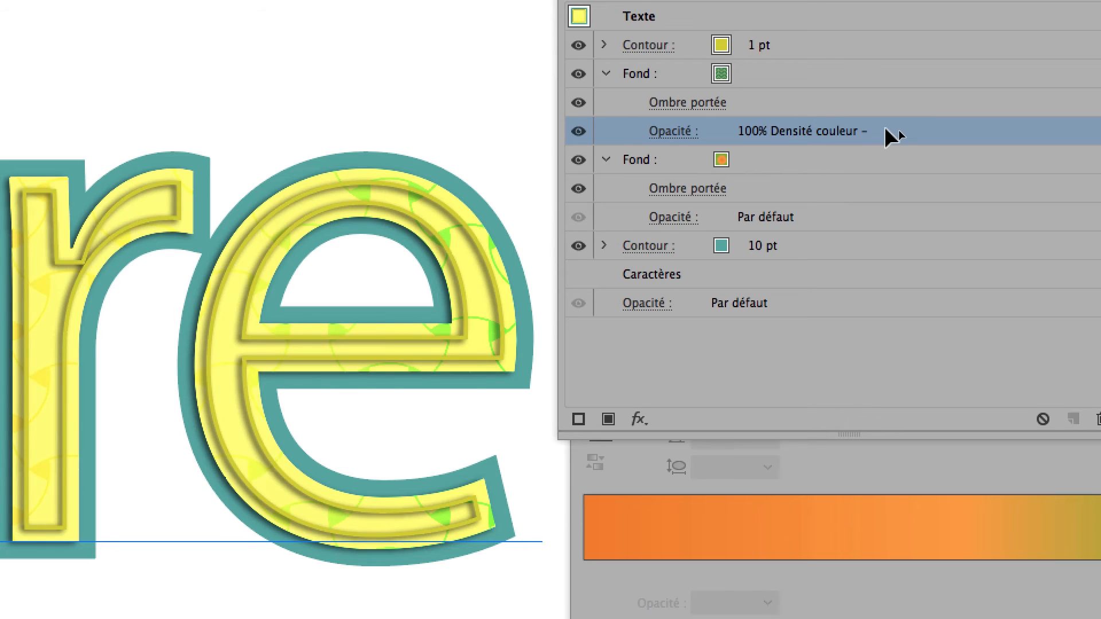
key("Up")
key("Up")
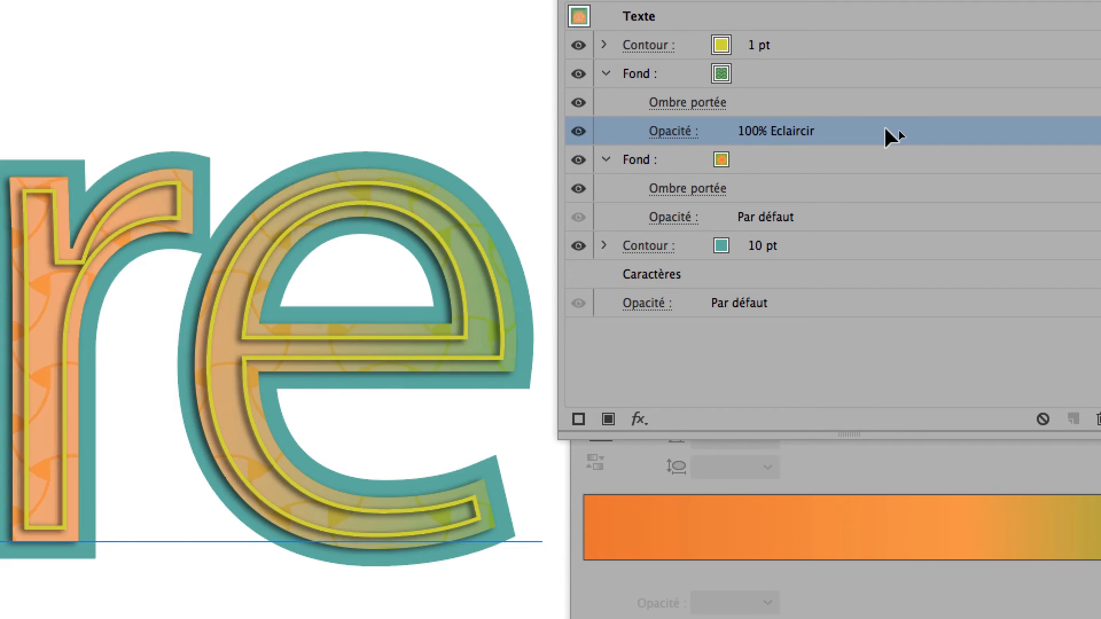
key("Down")
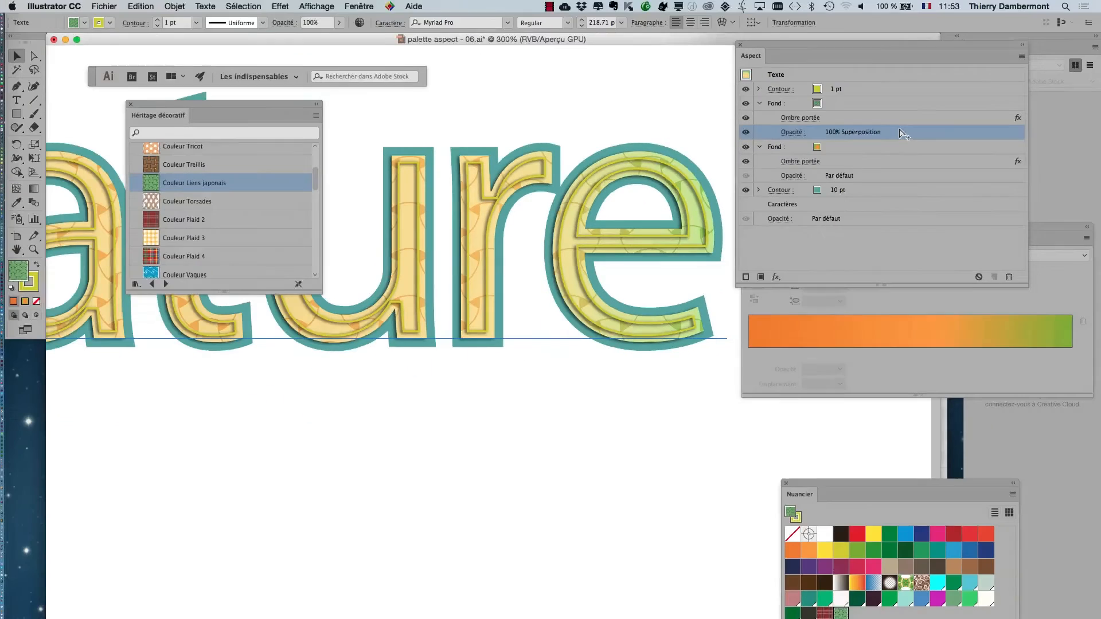
Close the Héritage décoratif library and examine the blended fills on the lettering up close
scroll(372, 471, "down", 1)
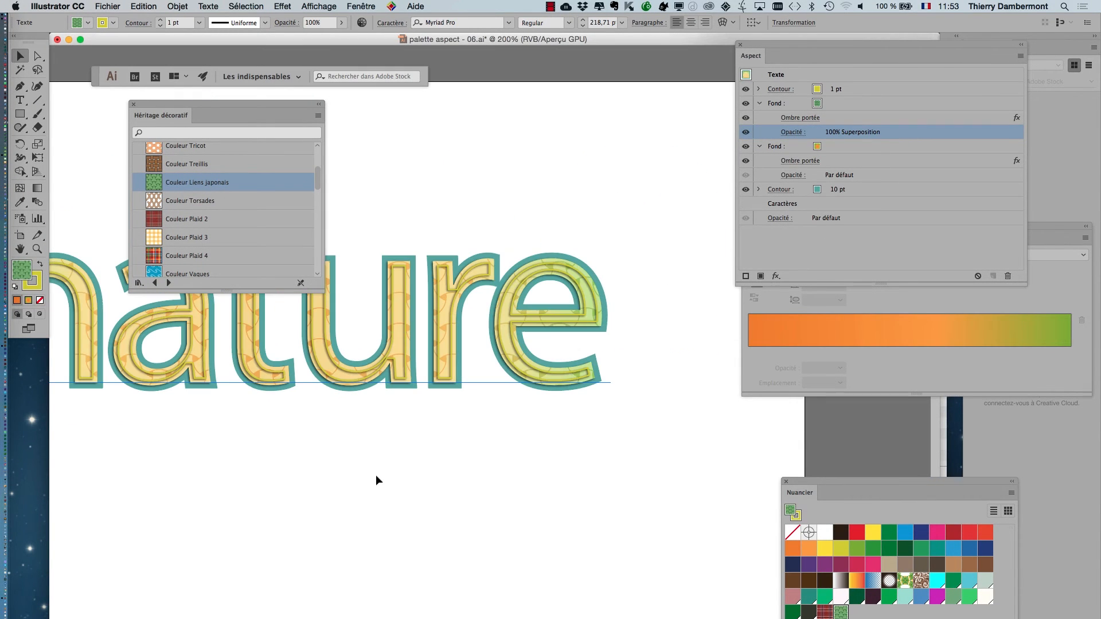
left_click(133, 104)
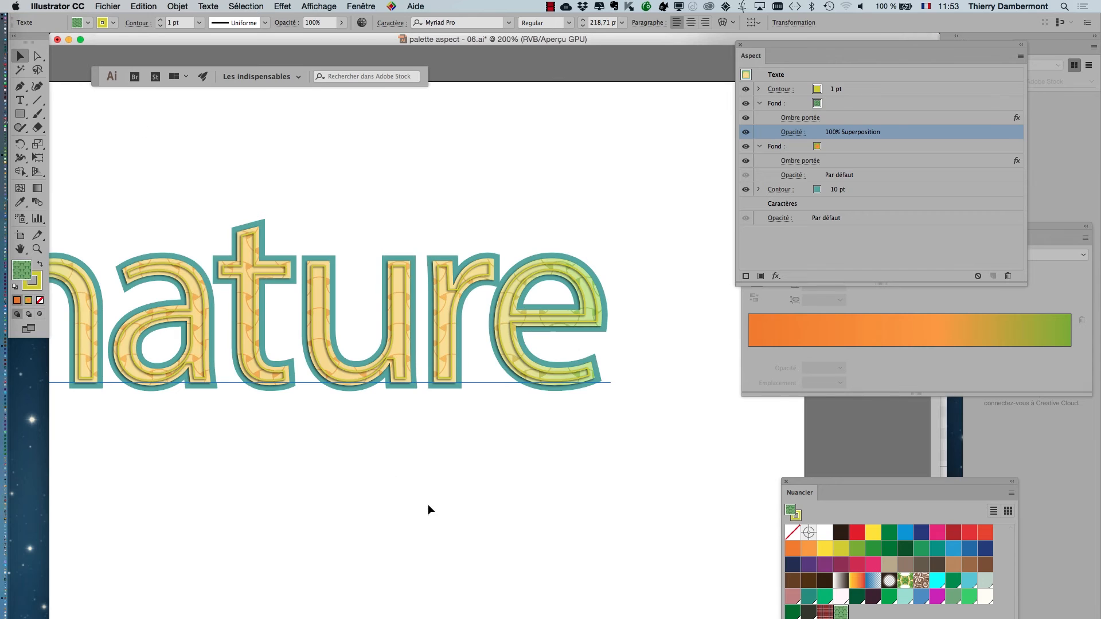
left_click_drag(328, 480, 473, 492)
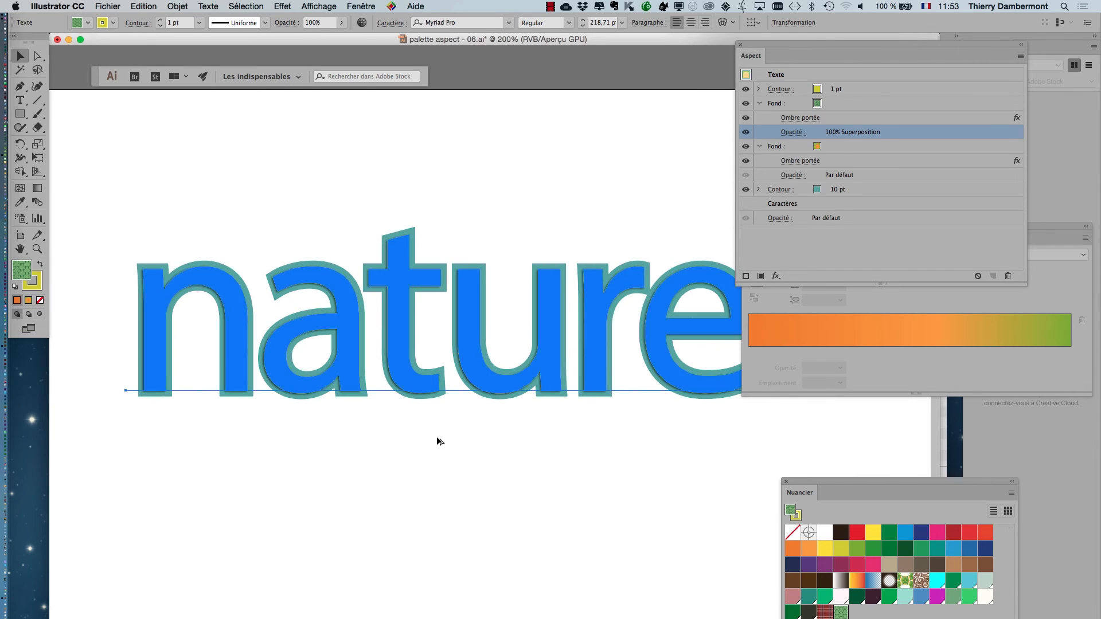
scroll(437, 441, "up", 2)
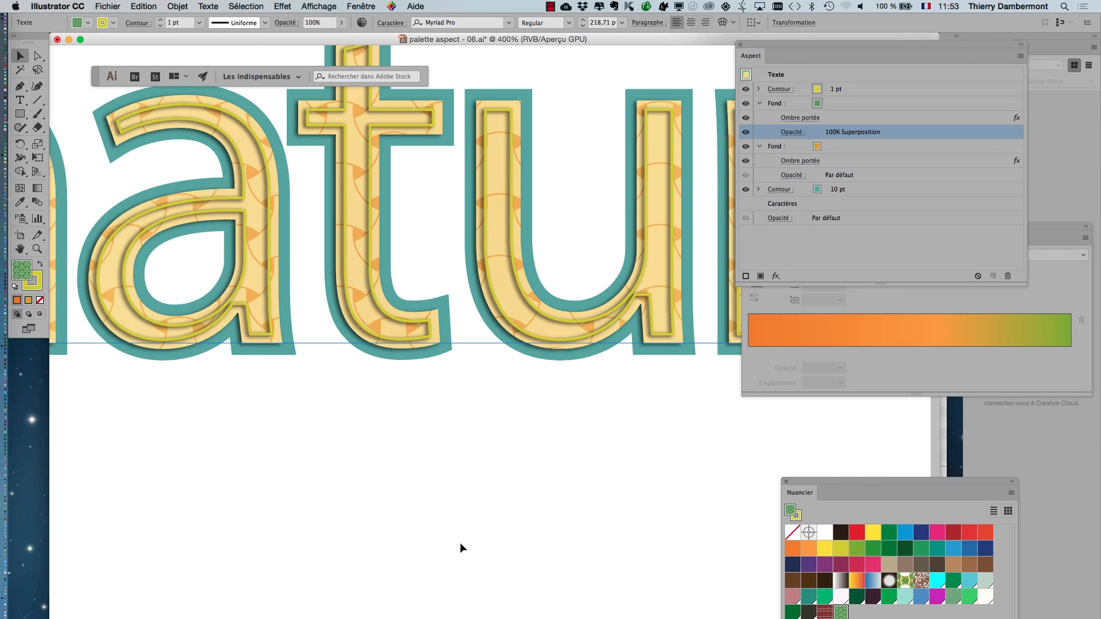
scroll(459, 543, "up", 1)
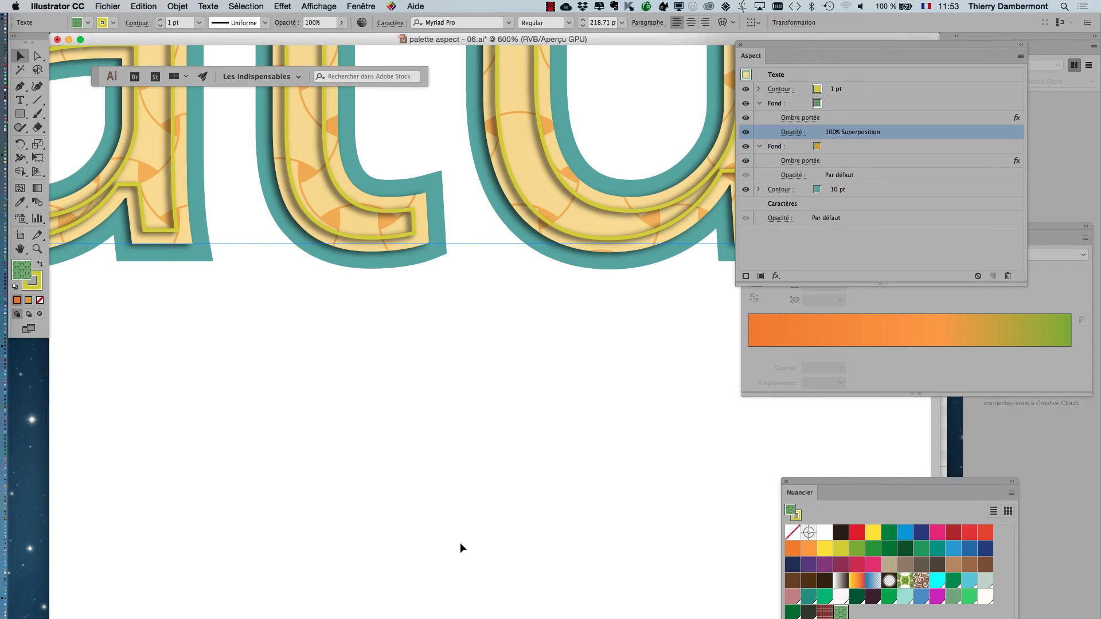
left_click_drag(481, 511, 443, 618)
left_click_drag(537, 512, 454, 613)
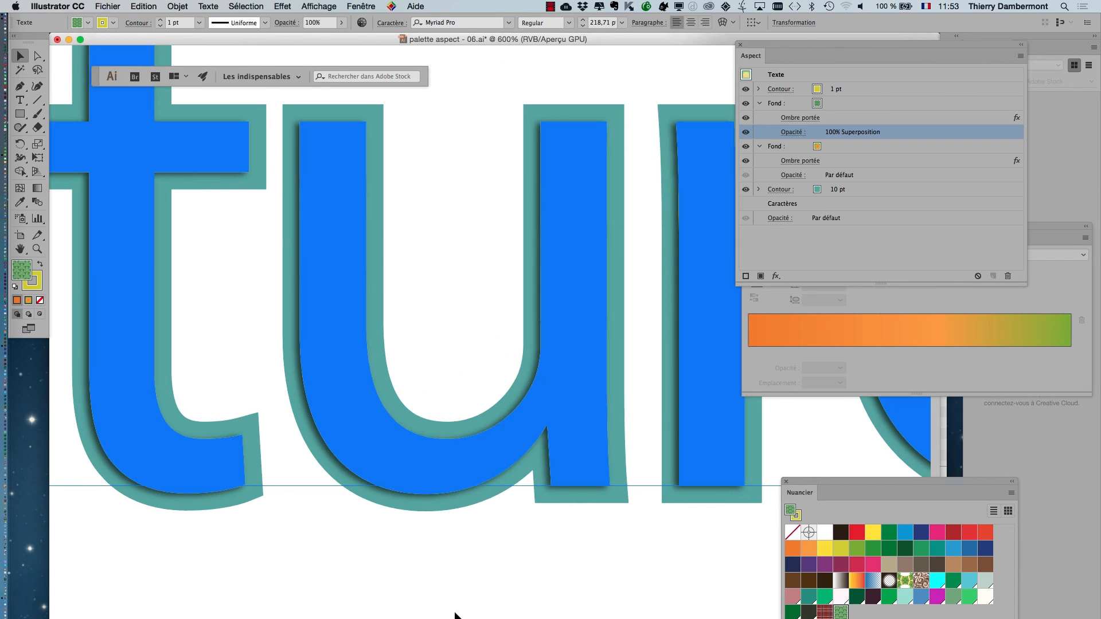